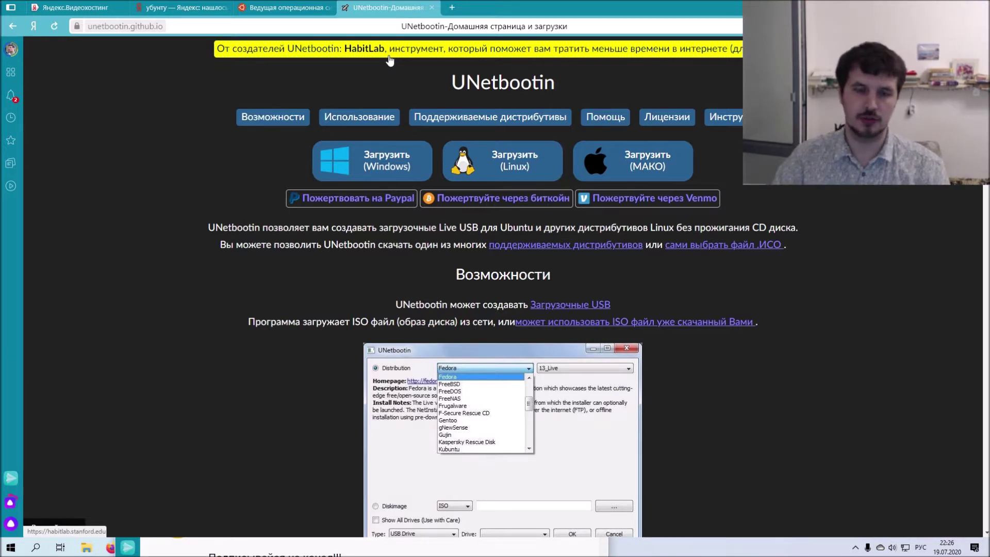
Start downloading UNetbootin for Windows and dismiss the save dialog without saving the file.
mouse_move(459, 61)
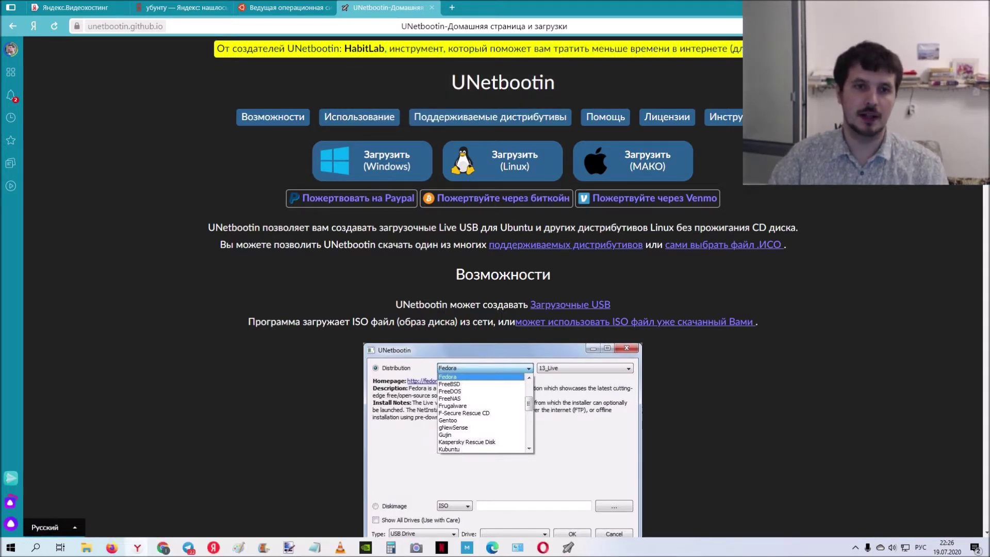
click(412, 164)
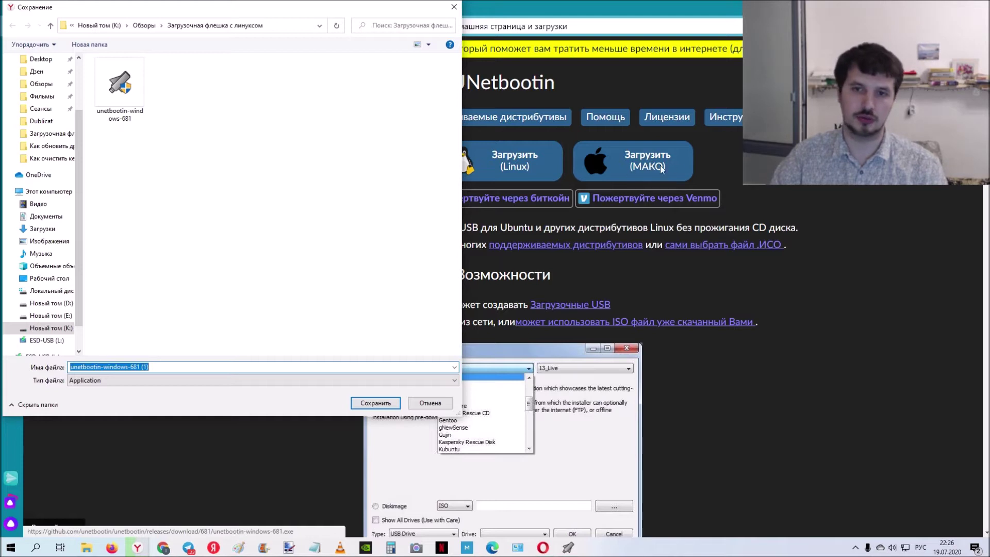
click(123, 116)
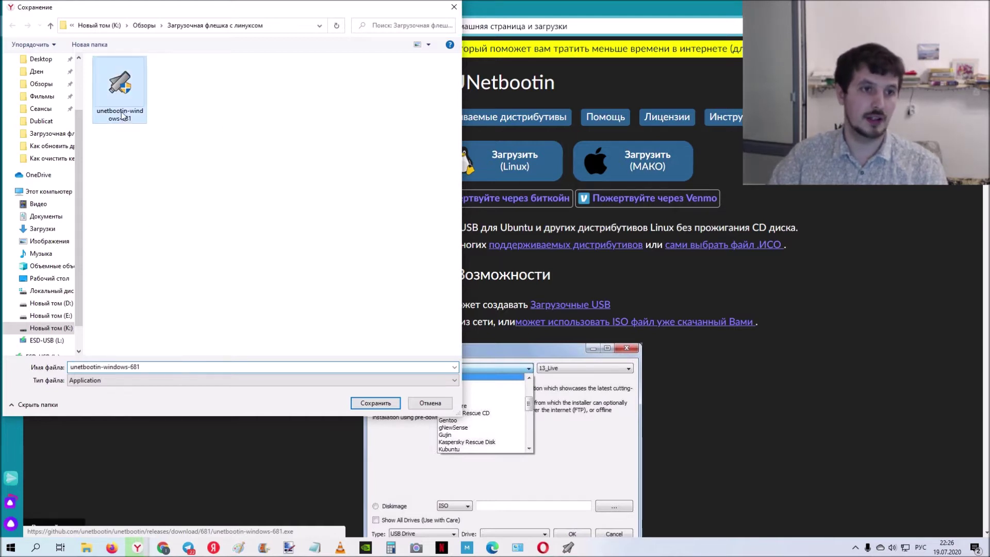
key(Menu)
click(75, 383)
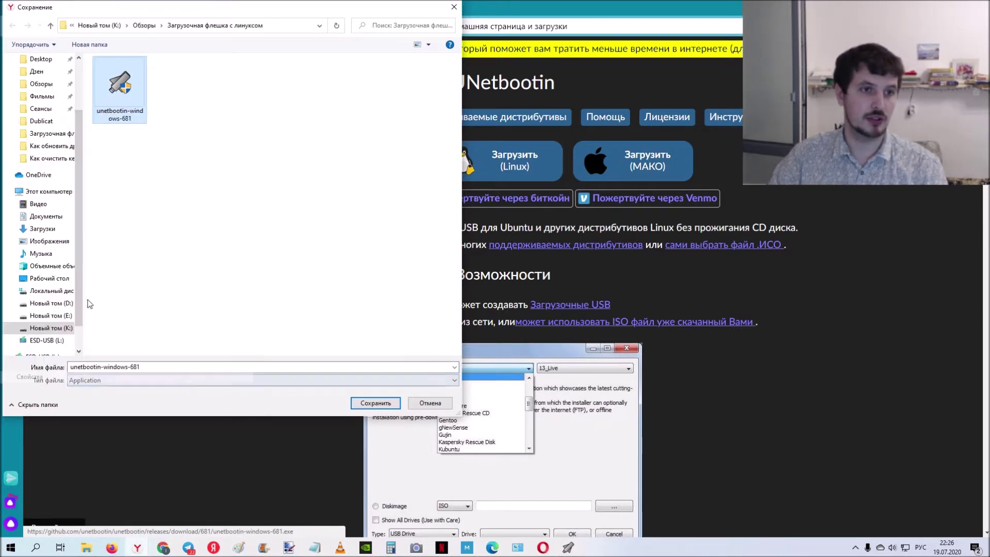
click(335, 117)
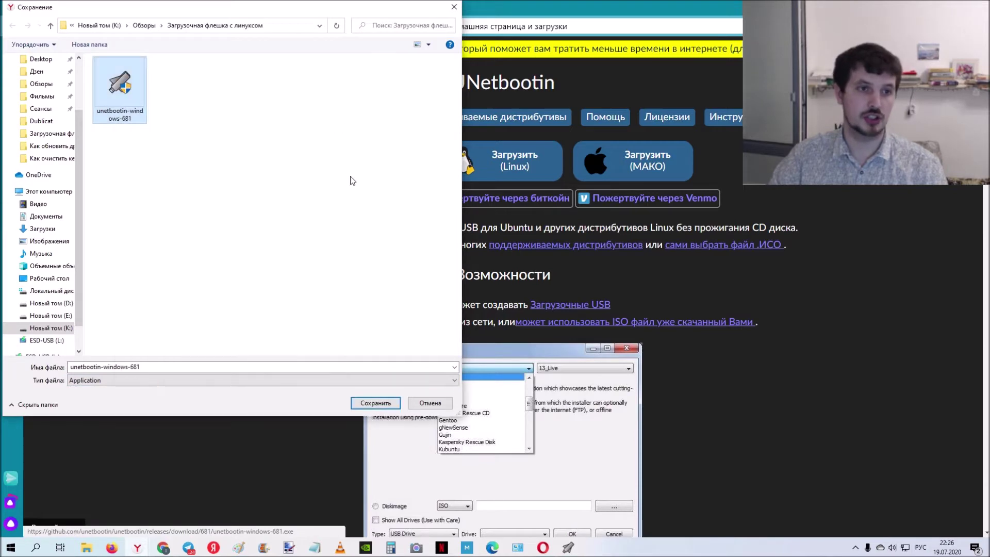
click(454, 6)
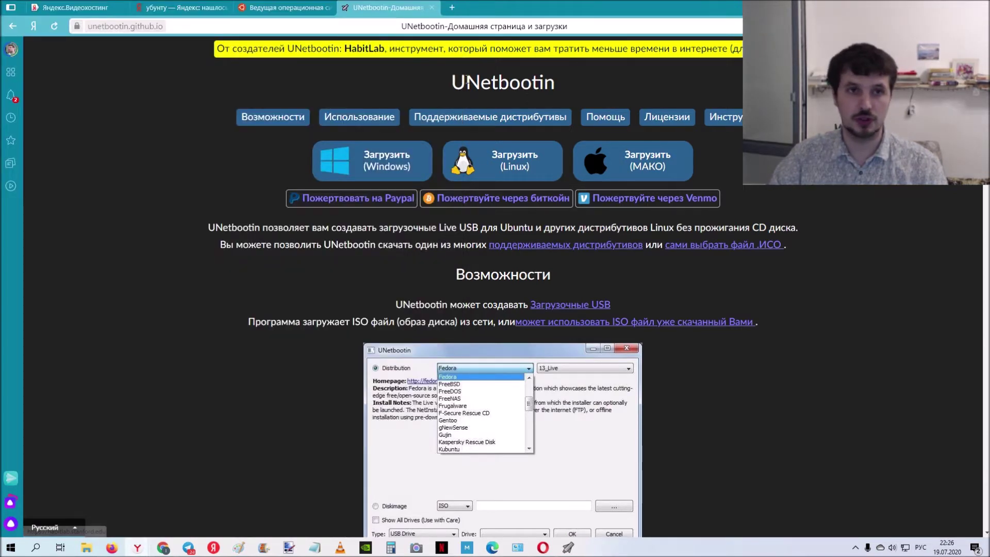
Start the Ubuntu Desktop 20.04 LTS download from the Ubuntu site and dismiss its save dialog without saving.
click(263, 6)
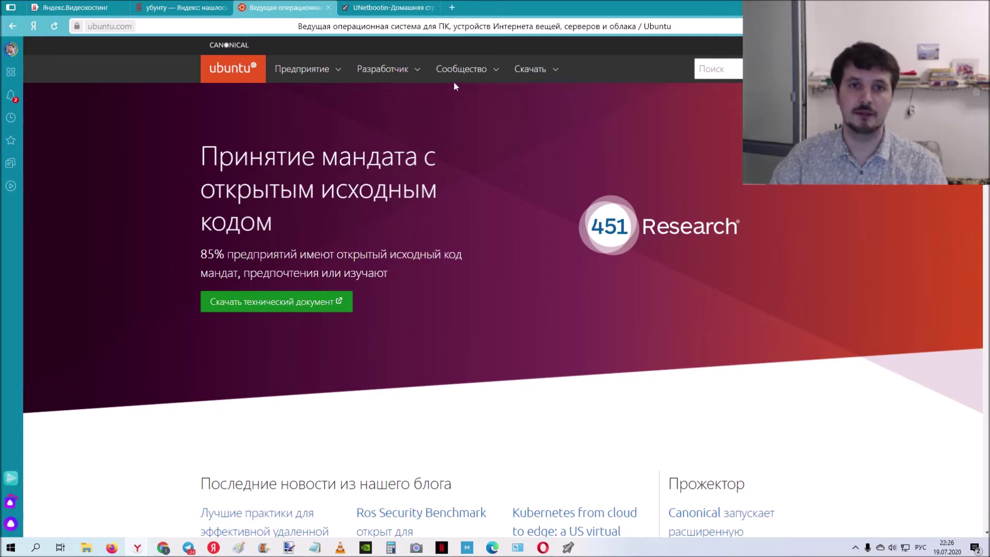
mouse_move(528, 73)
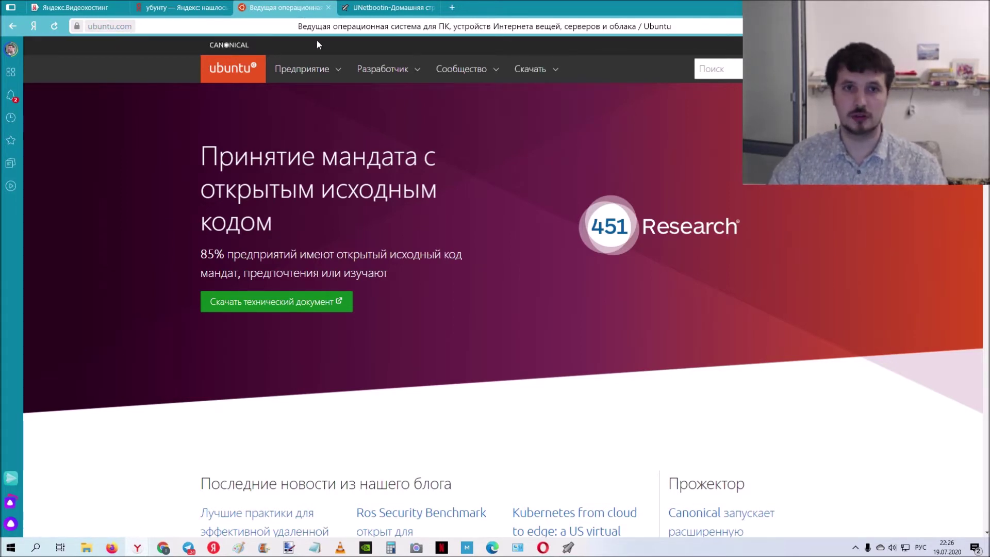
click(530, 72)
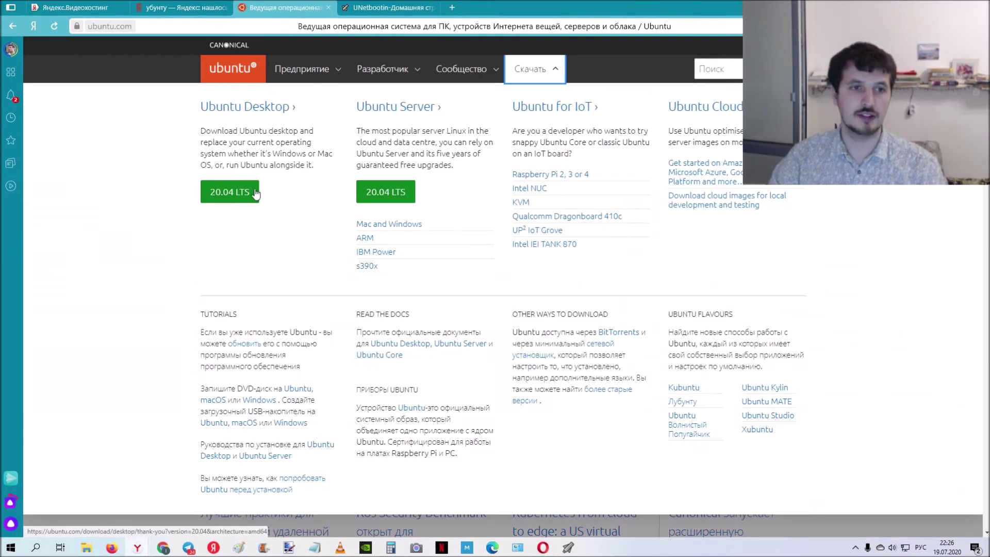
click(212, 204)
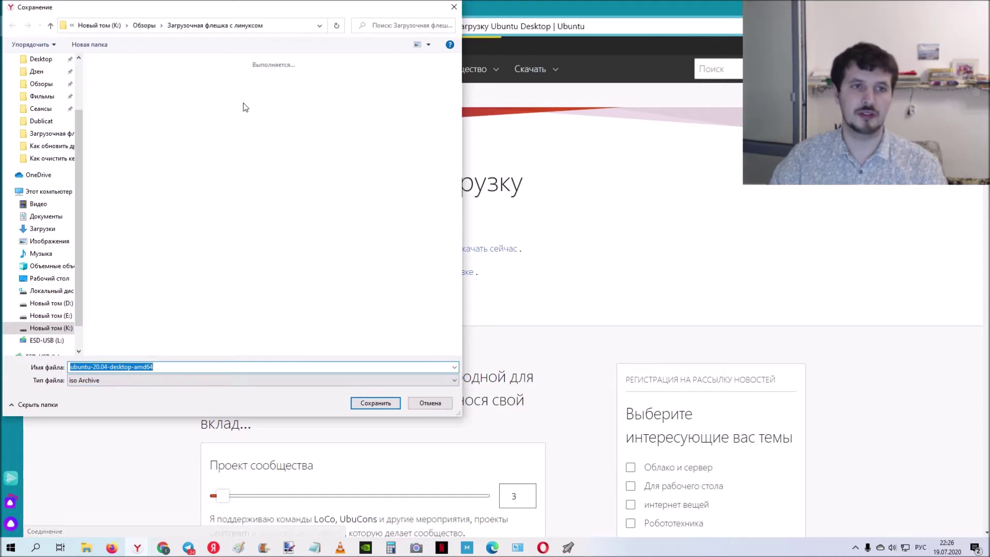
click(453, 7)
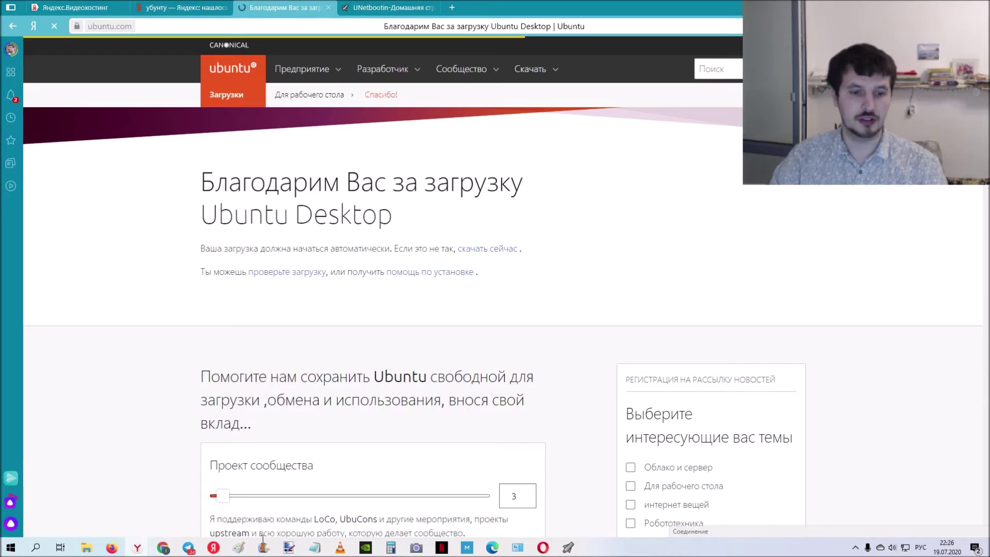
Switch to UNetbootin and load the linuxfx10.3.1-wx-lts ISO from drive D: as the disk image.
click(569, 548)
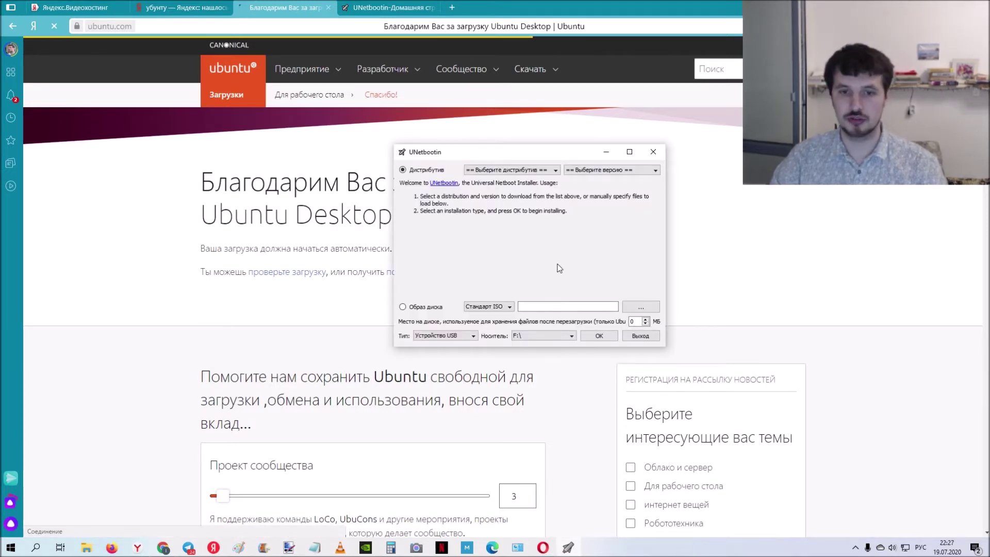
click(400, 5)
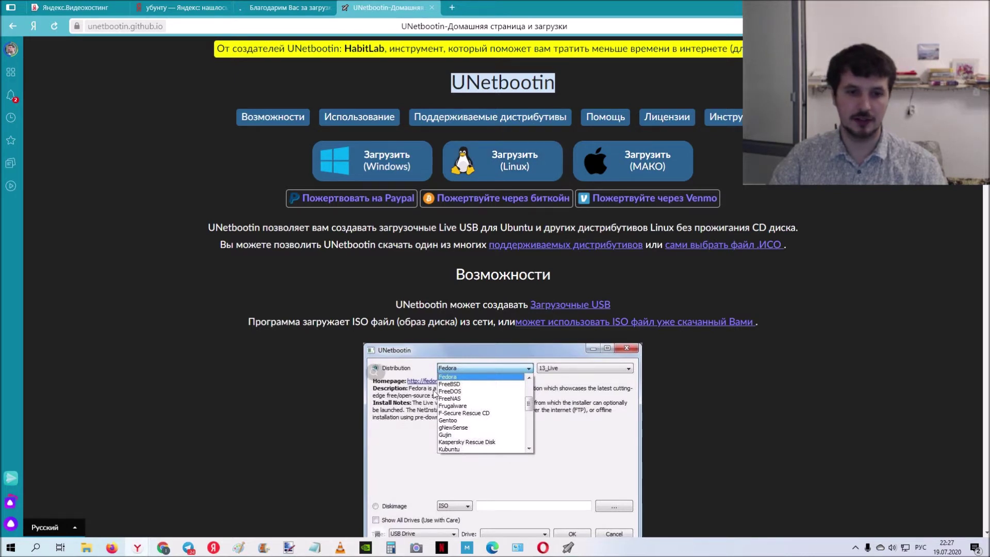
click(568, 547)
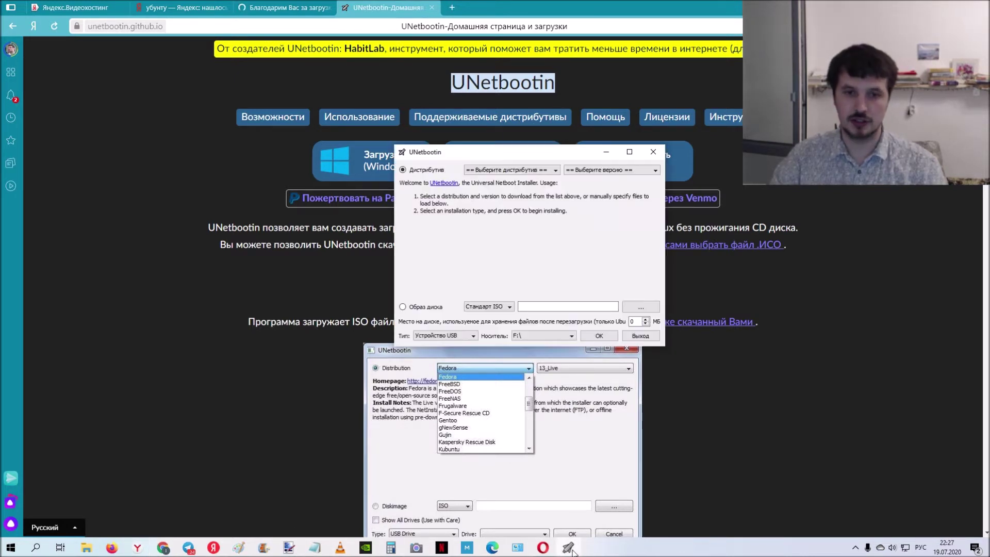
click(636, 311)
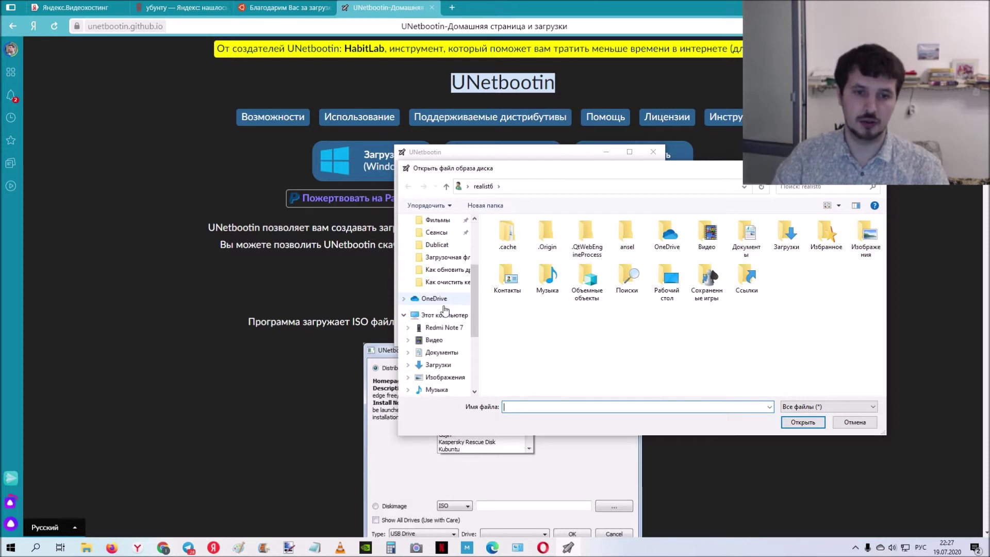
click(444, 327)
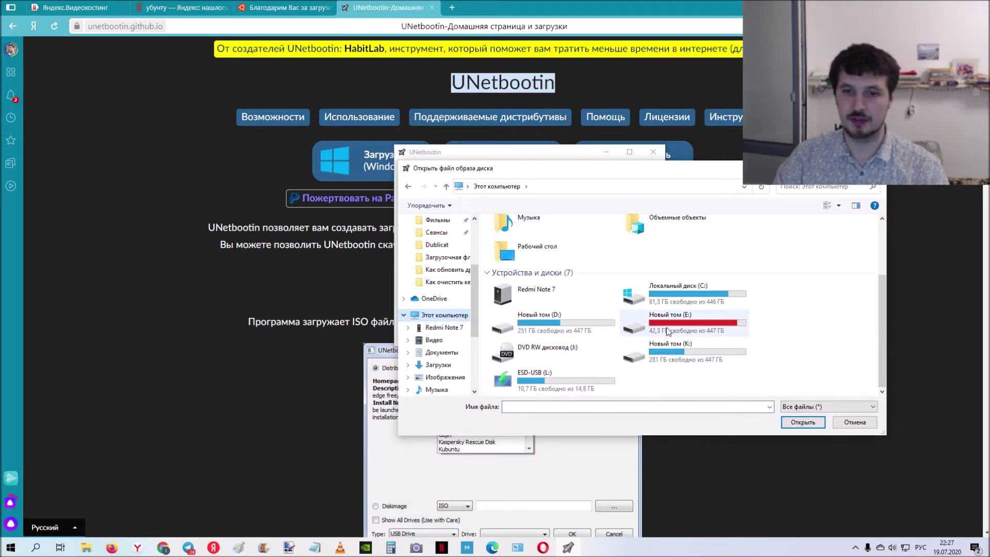
double_click(670, 356)
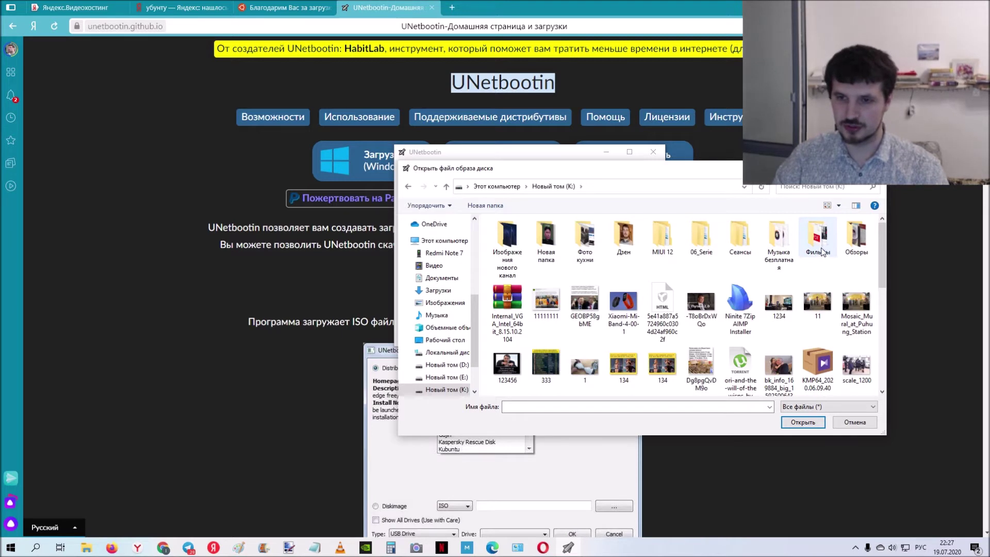
click(512, 186)
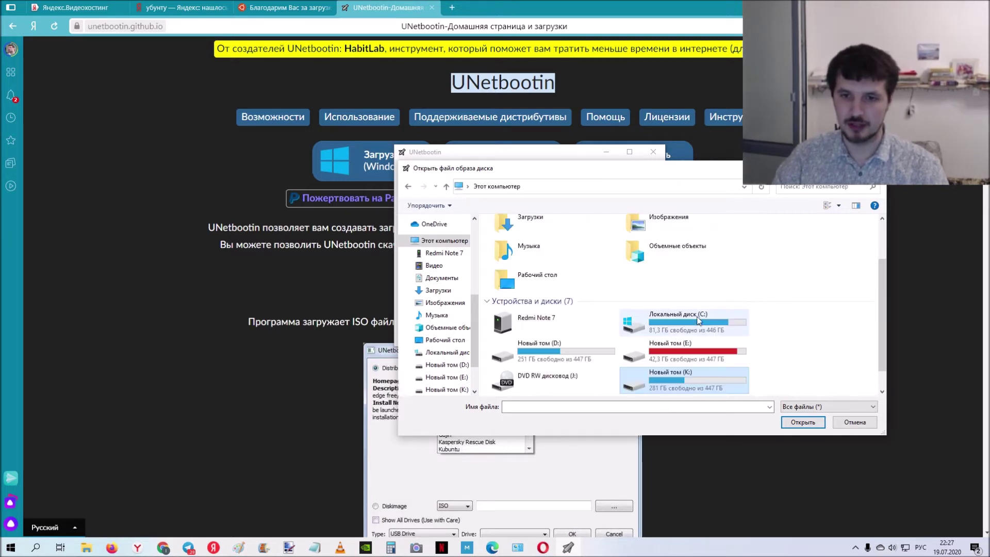
double_click(578, 353)
scroll(593, 330, down, 1)
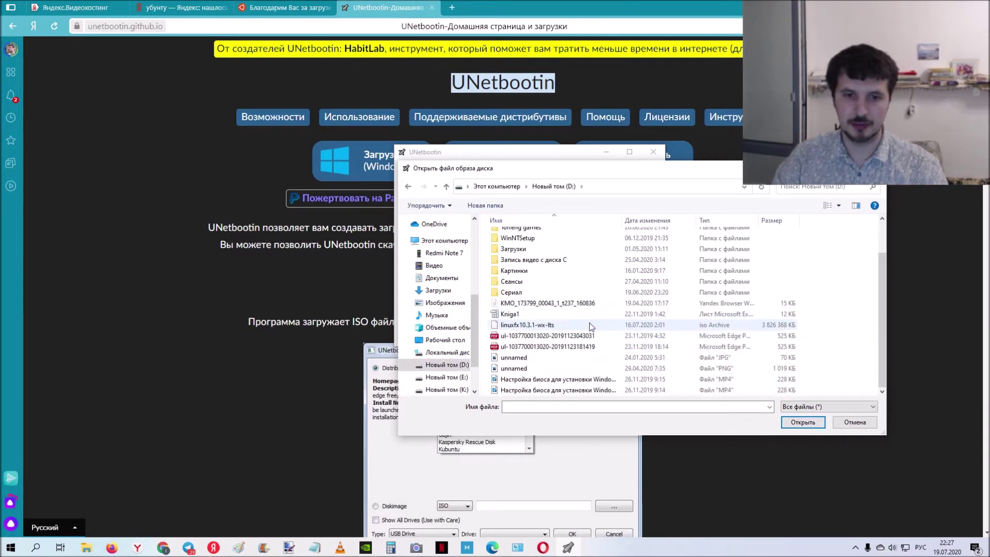
click(551, 326)
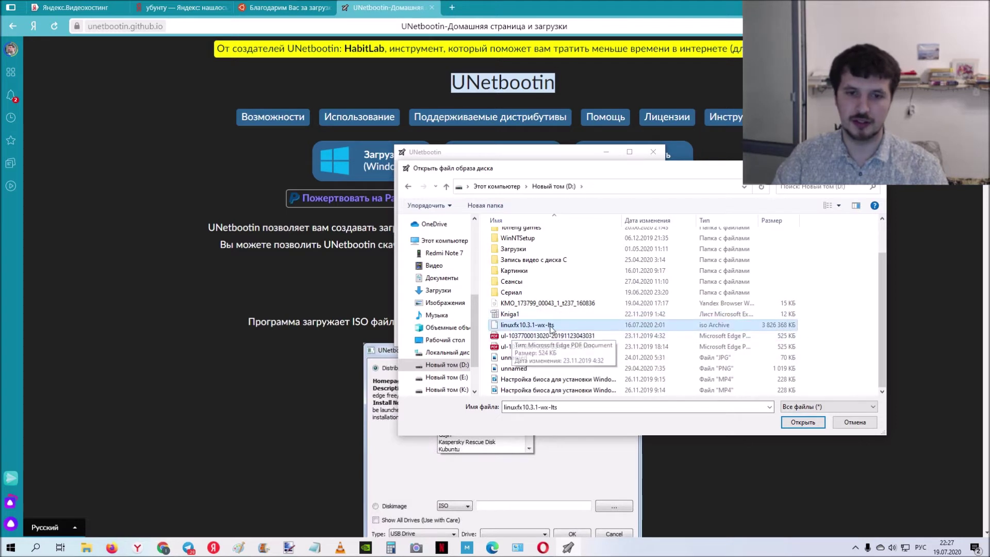
click(801, 424)
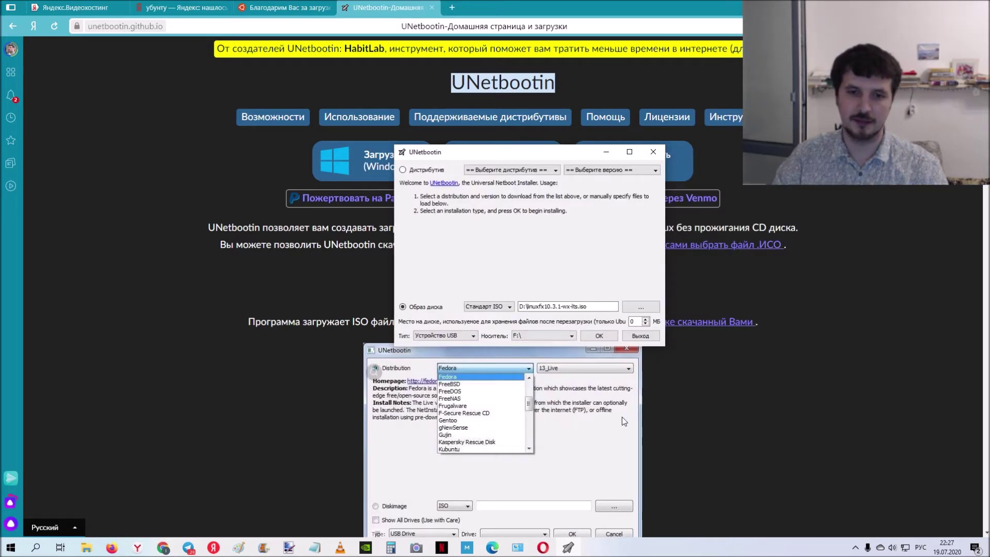
Check which target drives UNetbootin offers for the USB installation, keeping F:\ selected.
click(533, 336)
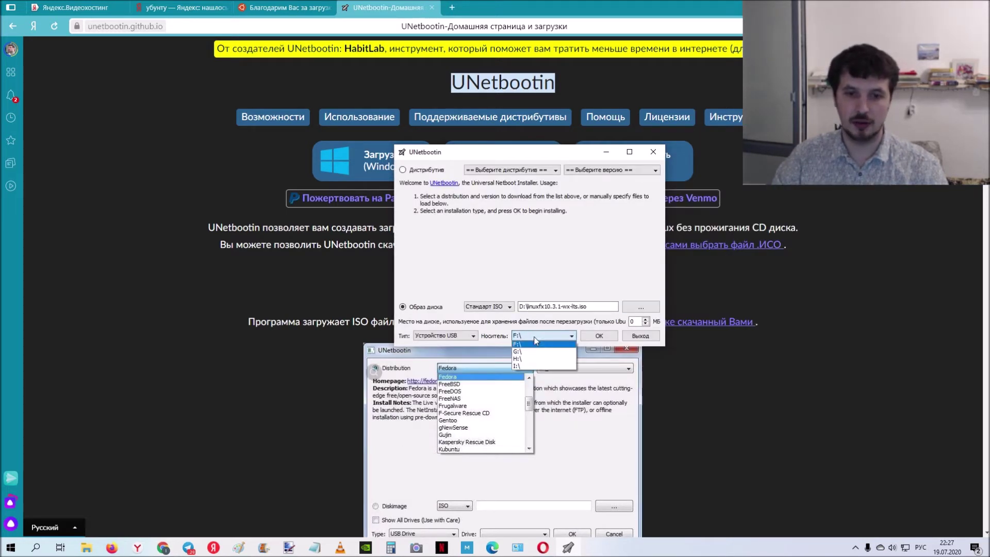
click(535, 339)
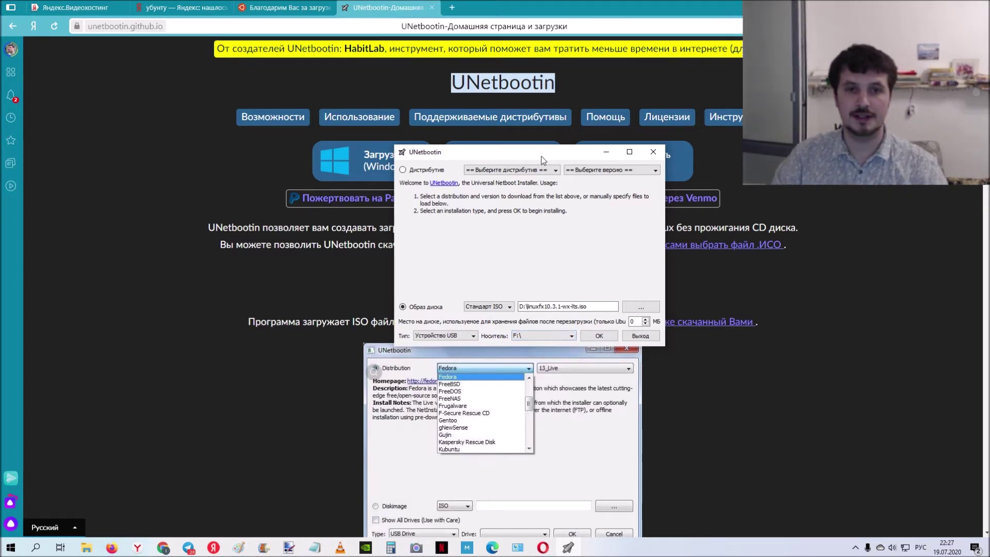
drag(546, 152, 556, 142)
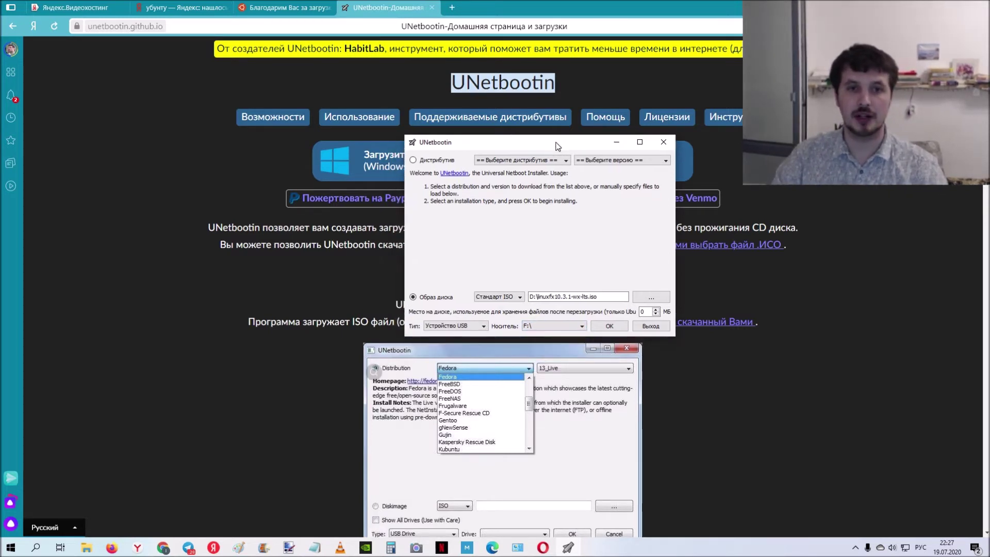
Switch to File Explorer and go up from the current folder to the computer's list of devices and drives.
click(86, 548)
click(65, 524)
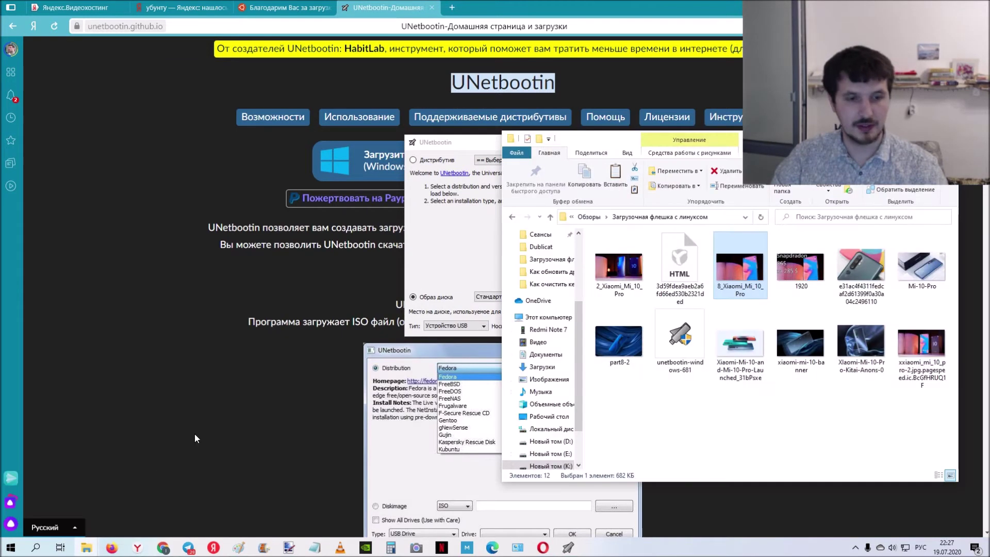
click(588, 218)
click(596, 217)
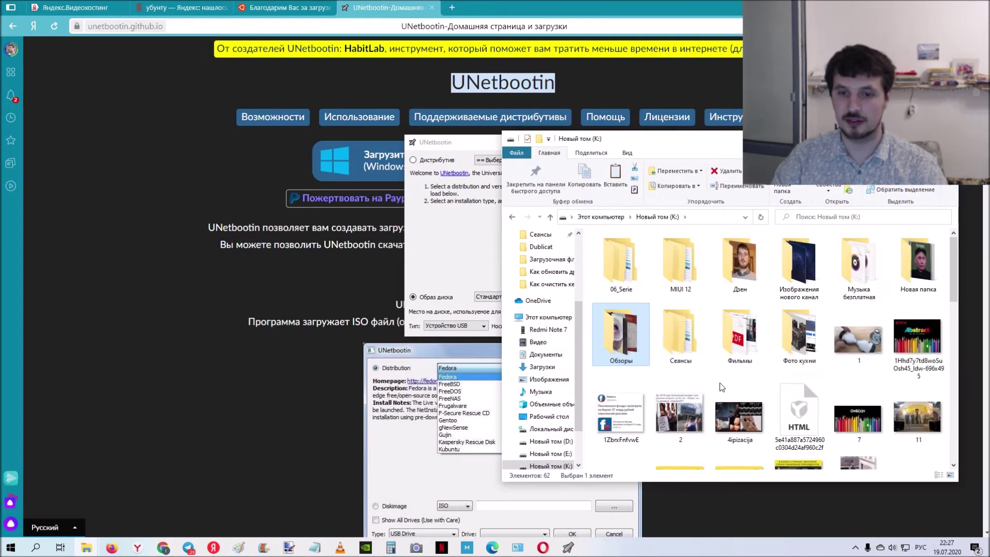
click(591, 217)
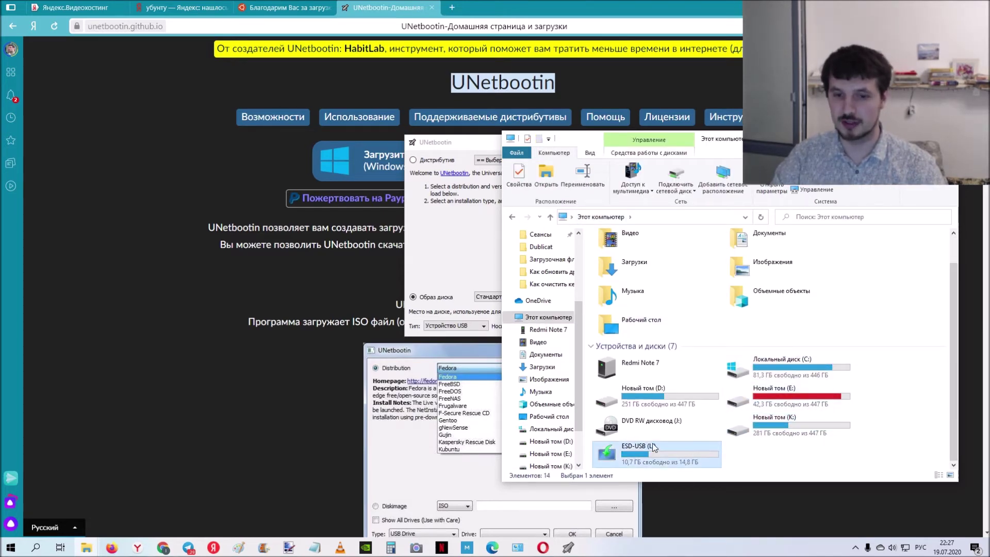
Quick-format the ESD-USB (L:) flash drive as FAT32 with an allocation unit size of 8192 bytes, and close the format dialog.
right_click(657, 454)
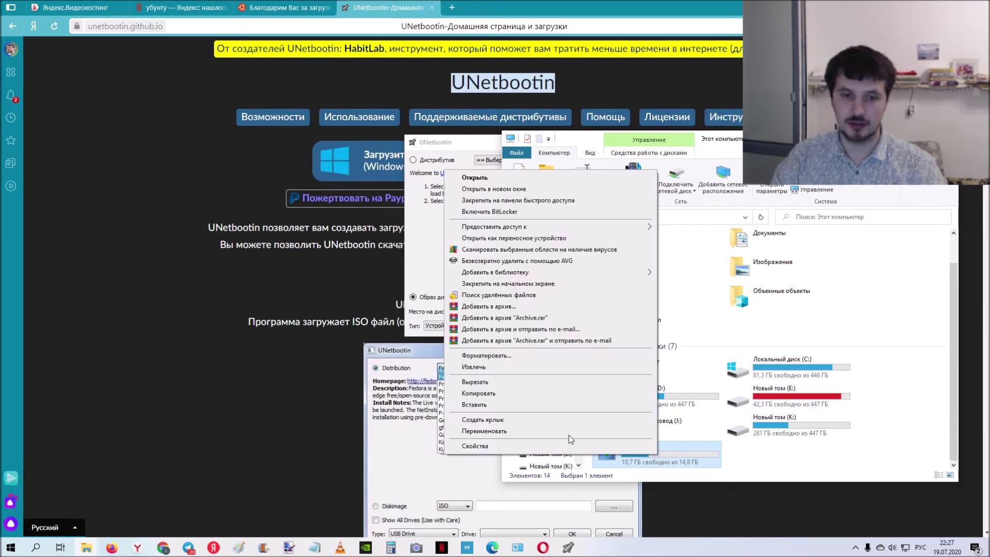
click(534, 357)
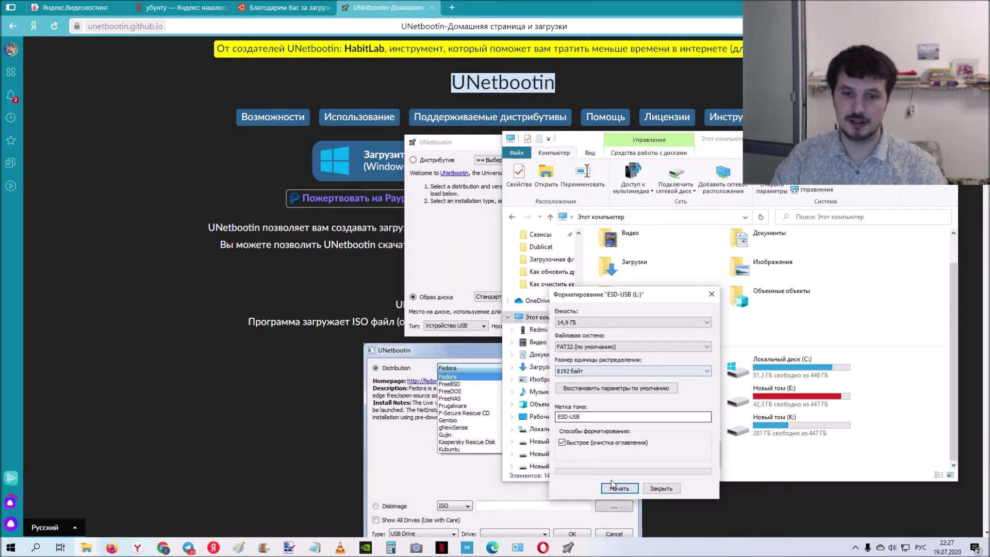
click(632, 487)
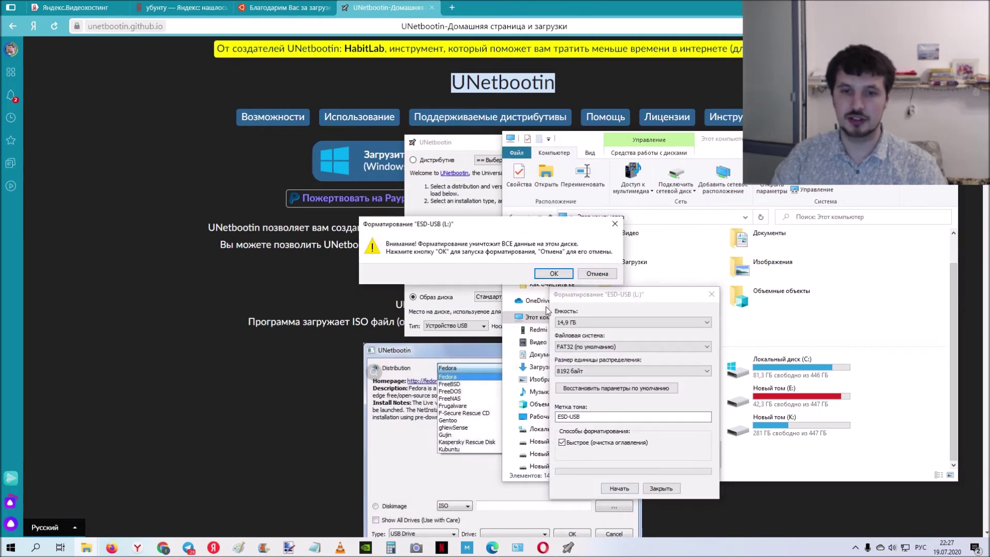
click(553, 273)
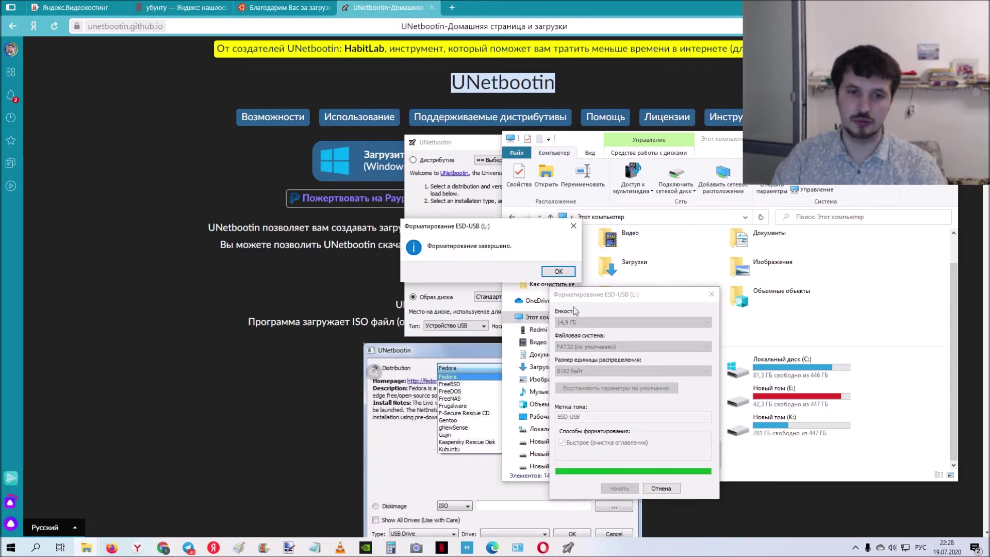
click(558, 272)
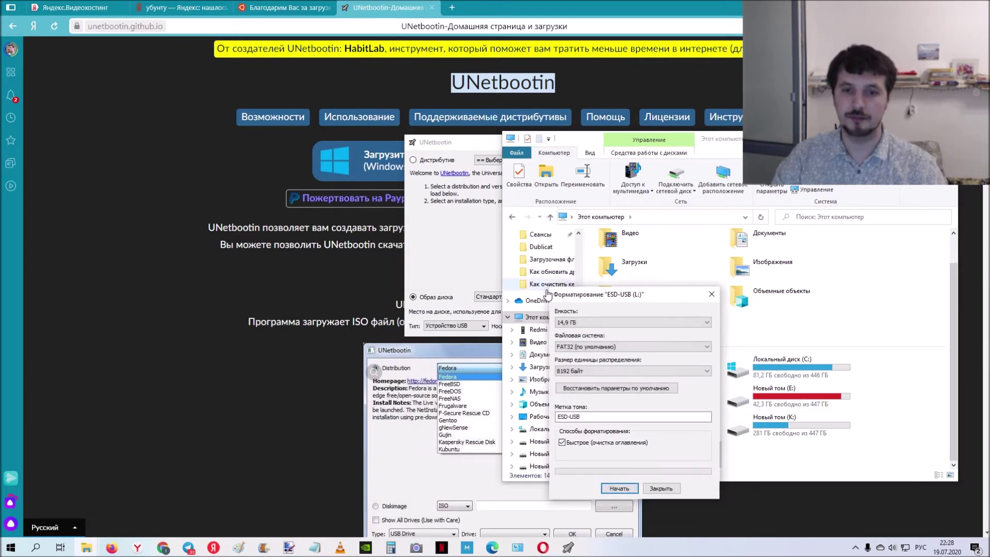
drag(466, 143, 397, 152)
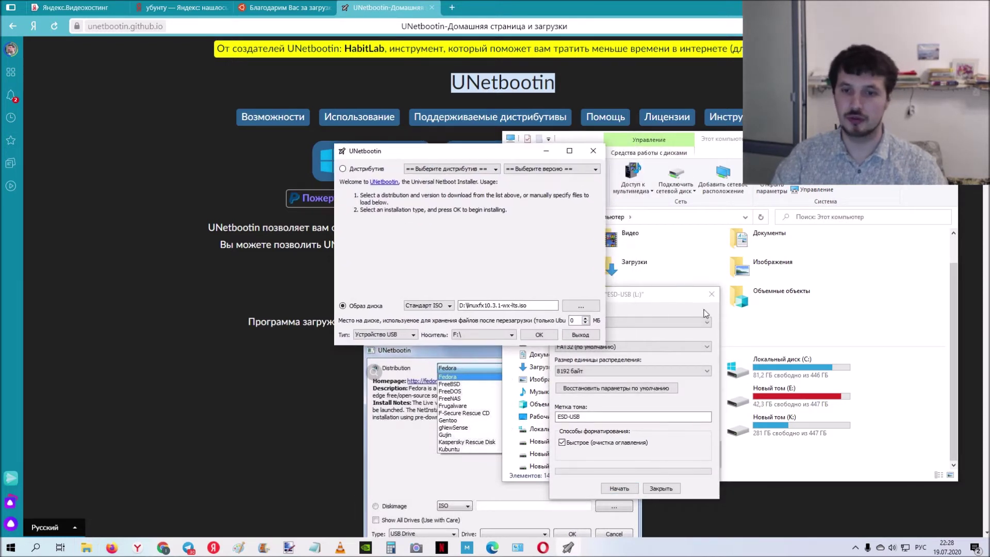
click(662, 489)
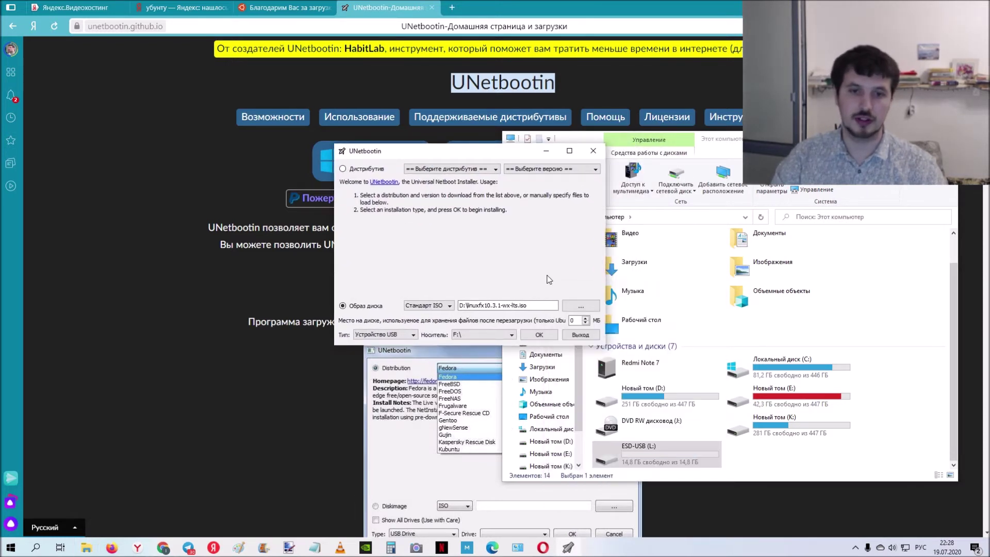
Check the installation types and target drives offered for the linuxfx image, and close UNetbootin.
click(491, 333)
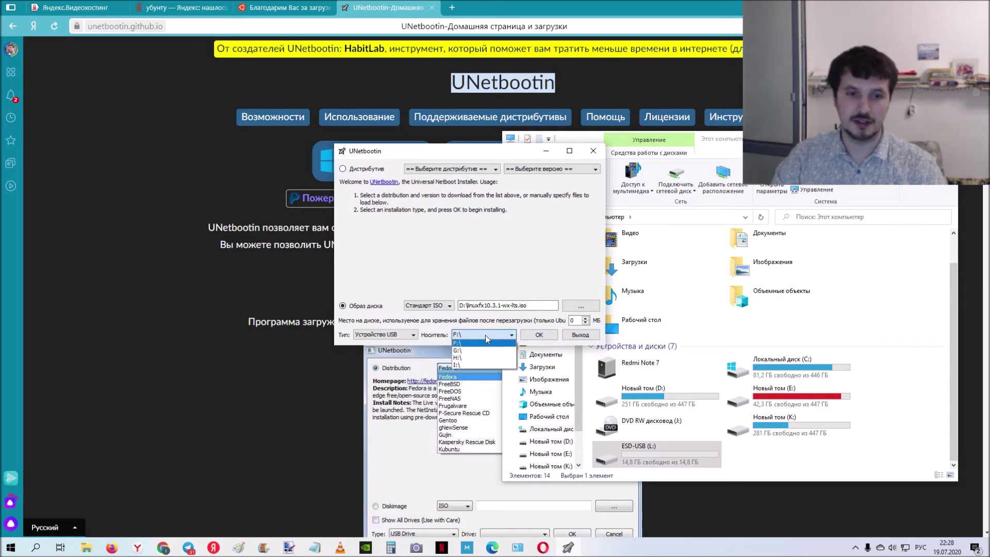
click(401, 334)
click(407, 335)
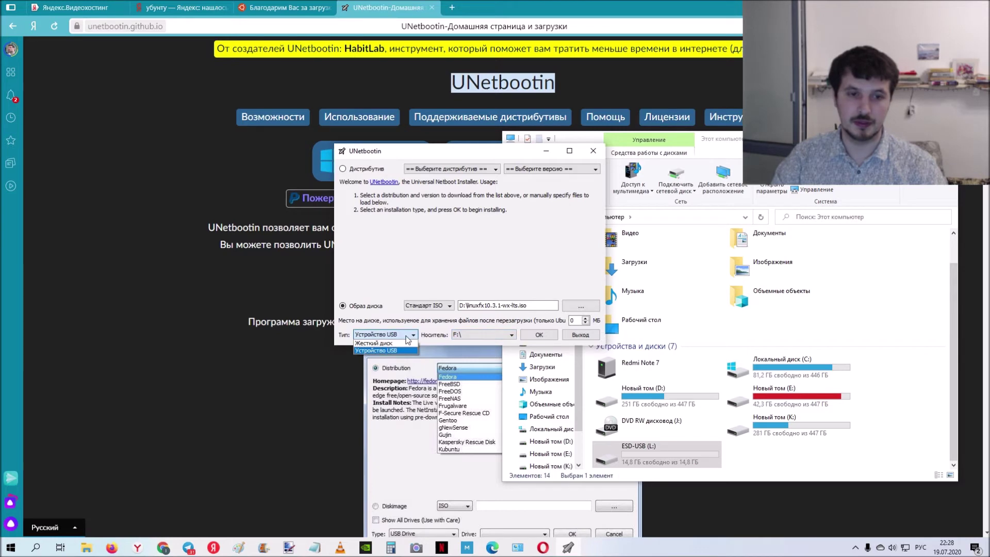
click(406, 335)
click(489, 334)
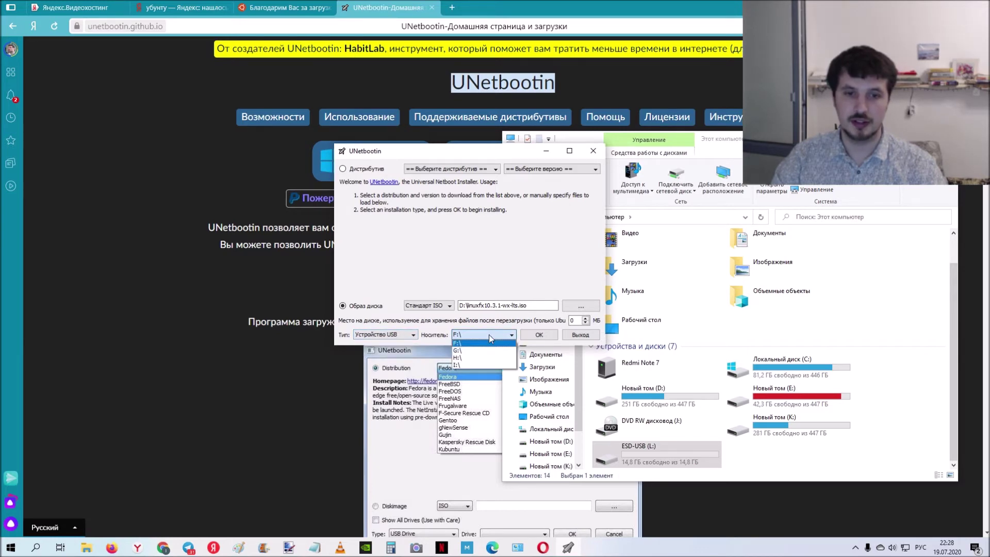
scroll(489, 343, down, 3)
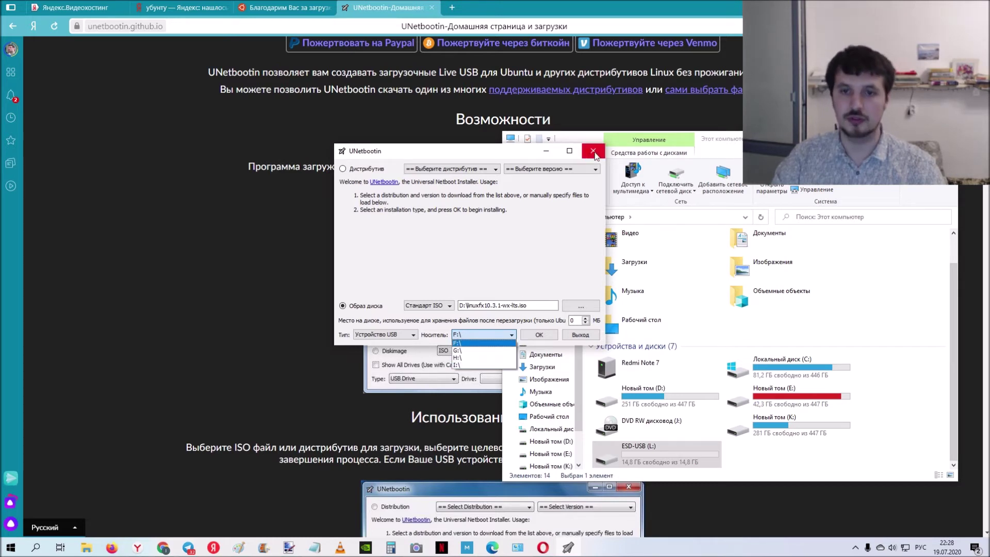
click(578, 263)
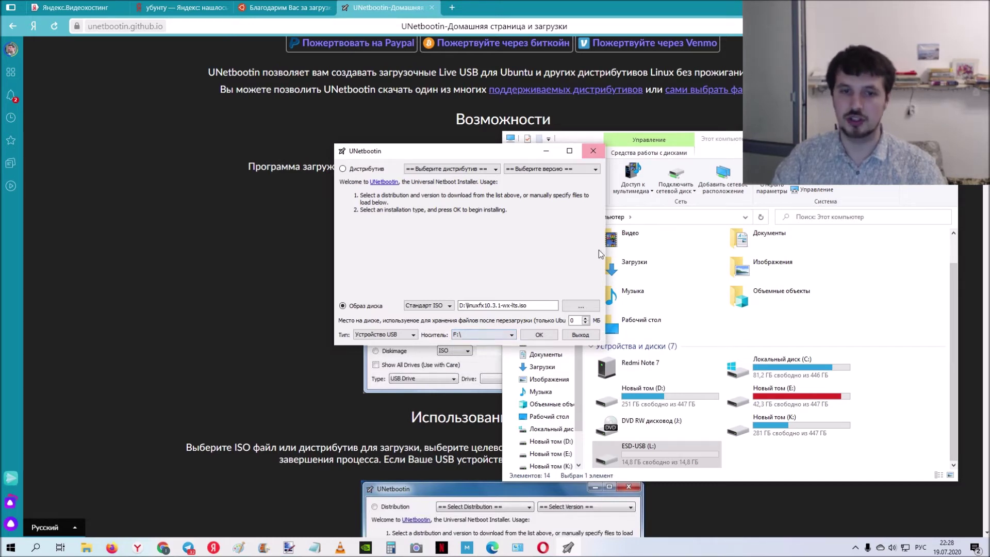
click(593, 151)
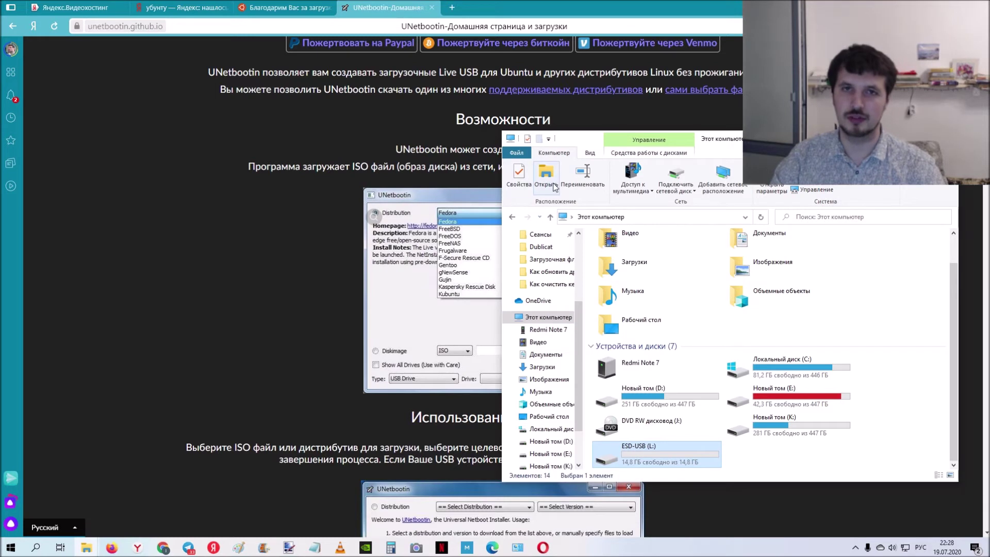
key(alt+F4)
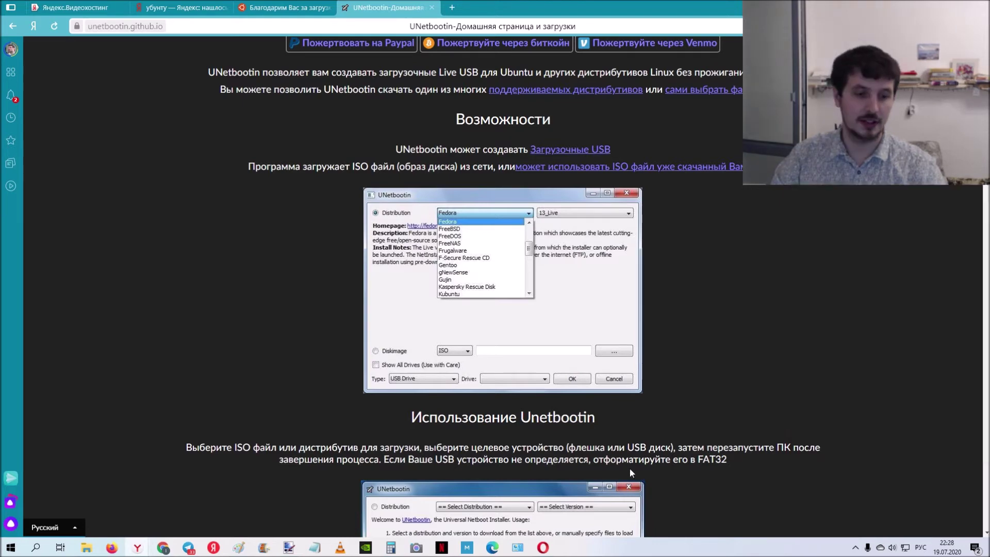
mouse_move(87, 548)
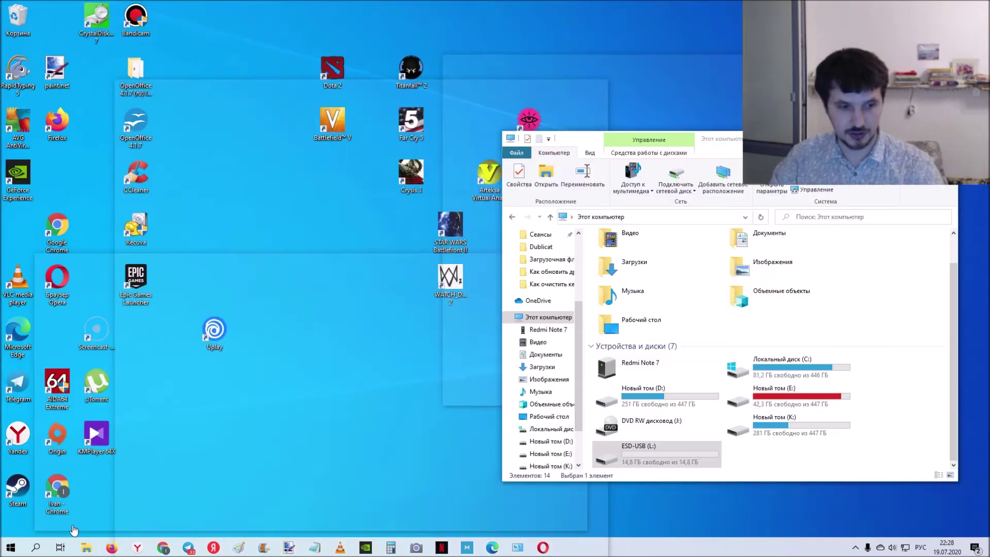
click(73, 530)
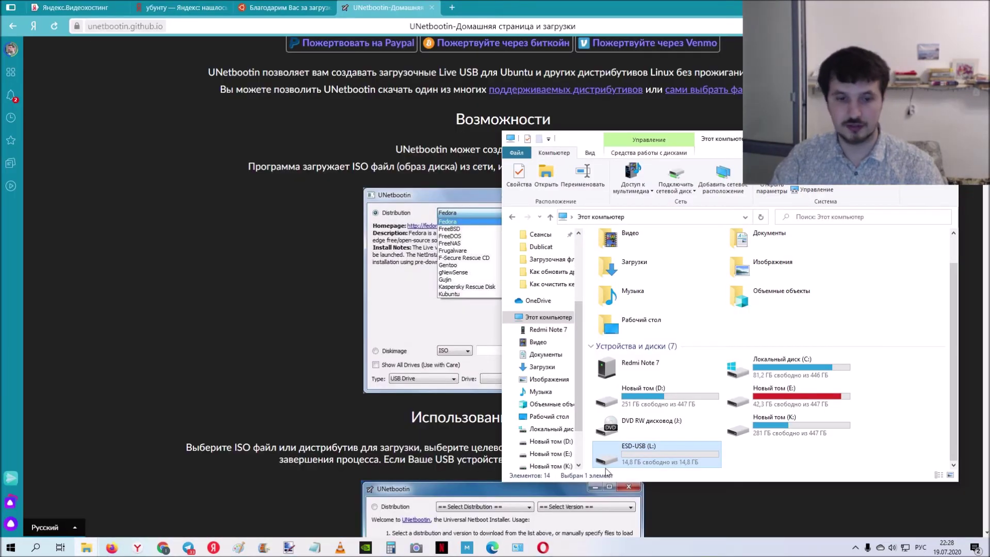
click(87, 547)
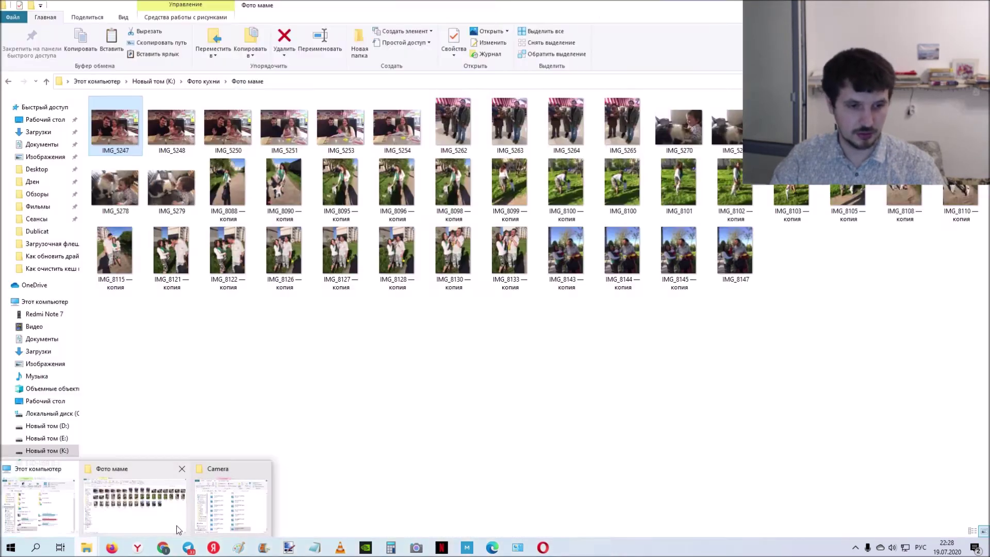
mouse_move(232, 526)
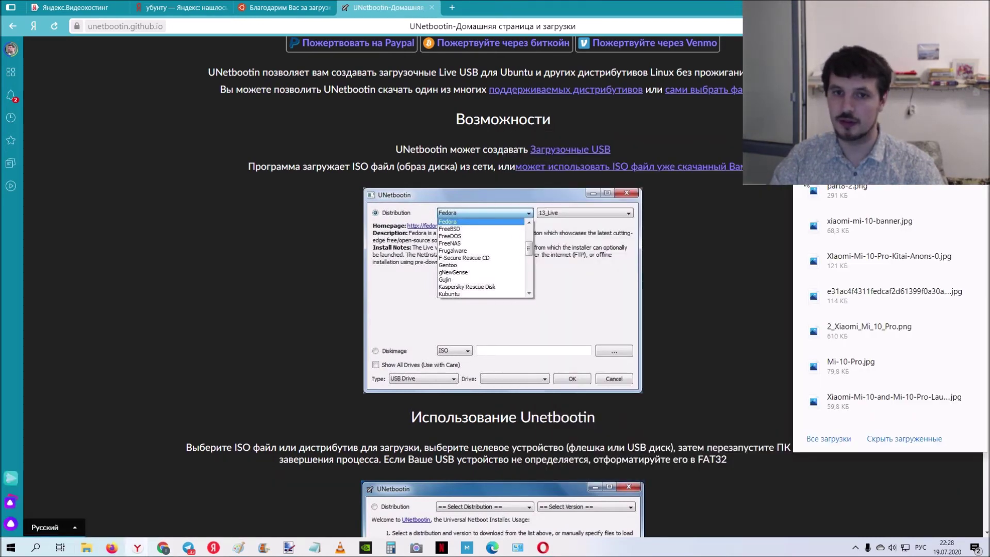
Request the Windows download of UNetbootin, decline replacing the existing unetbootin-windows-681 file, and run that file from the save dialog.
mouse_move(567, 149)
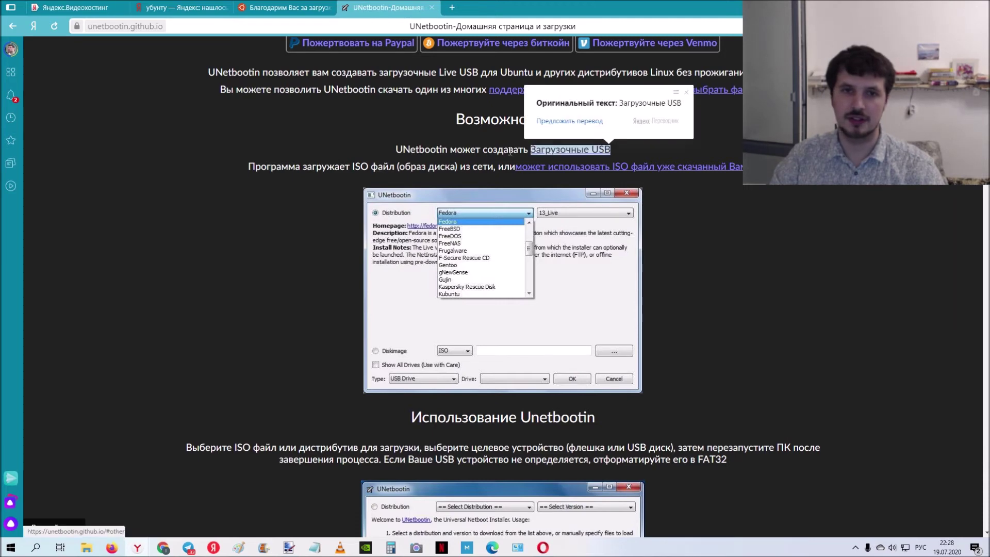
scroll(509, 151, up, 3)
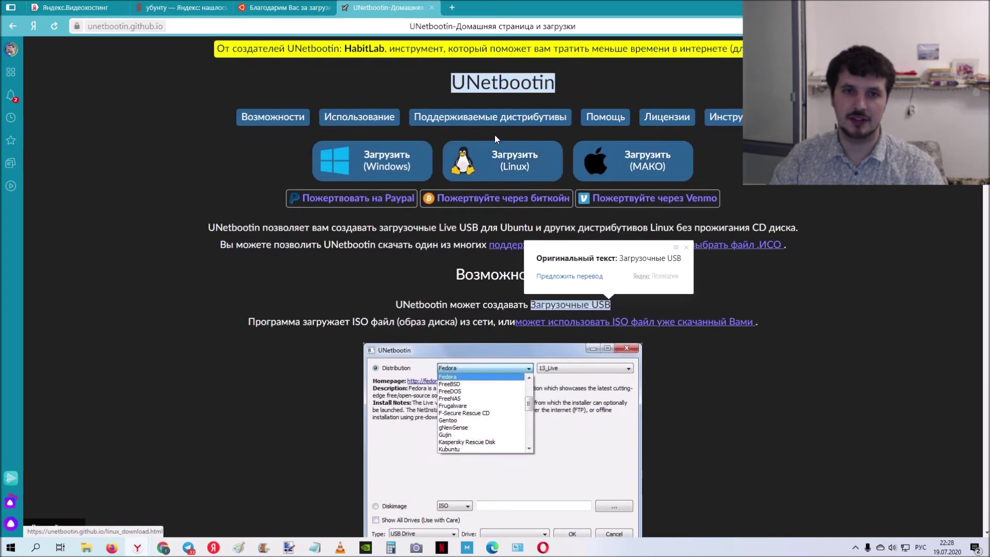
click(411, 178)
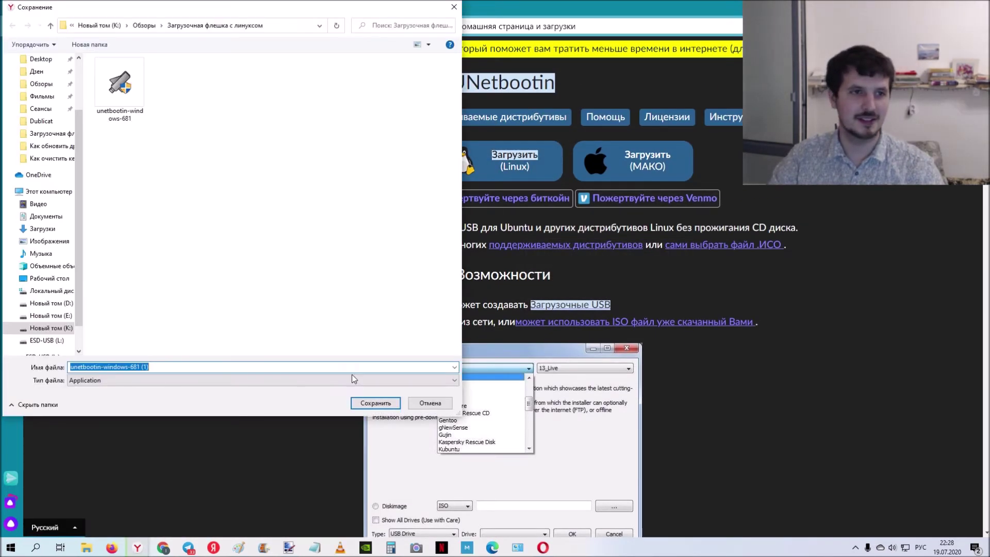
double_click(120, 88)
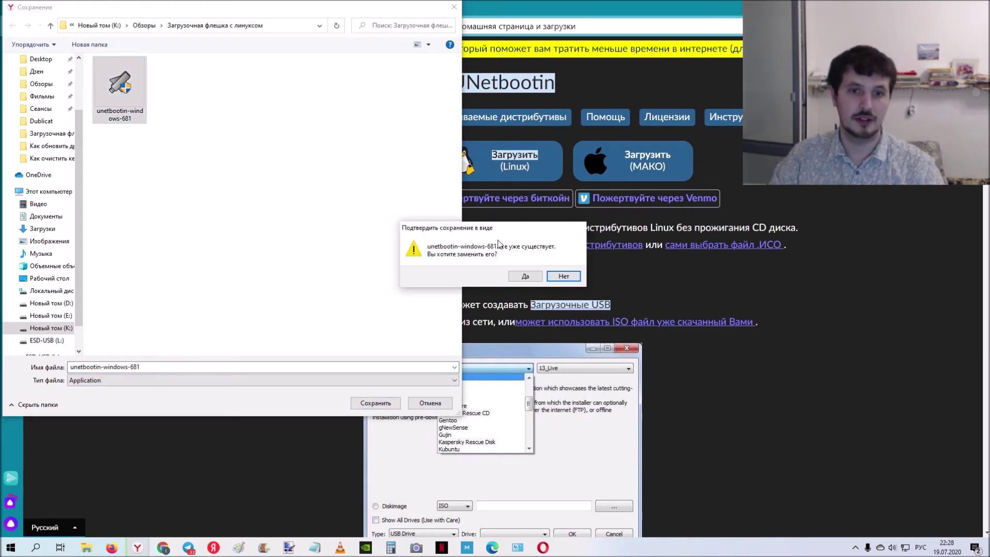
click(525, 277)
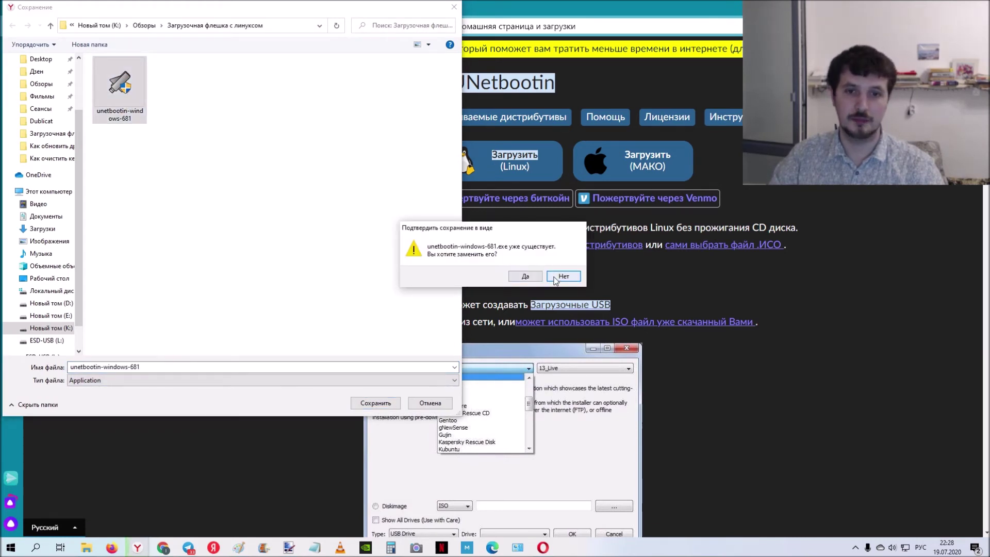
right_click(135, 93)
click(122, 121)
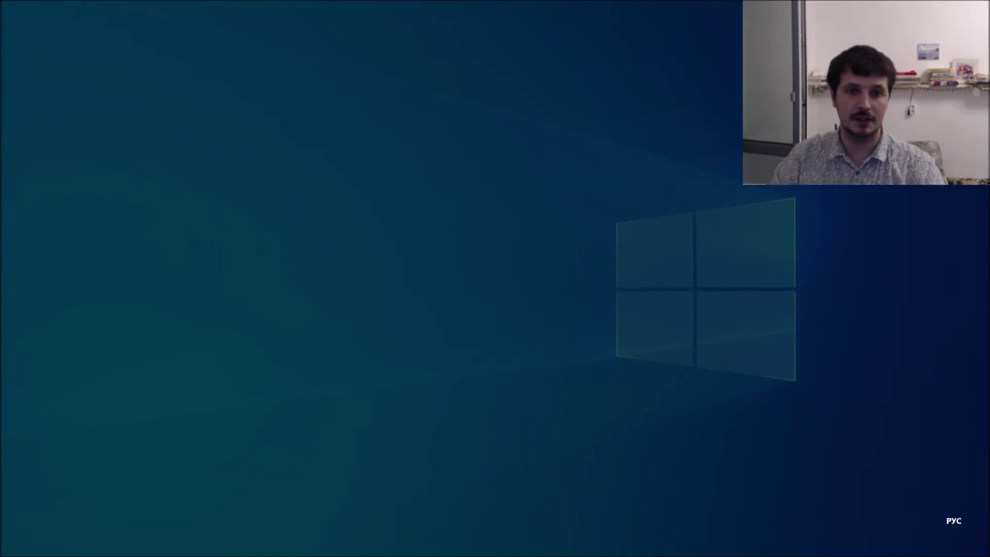
click(442, 346)
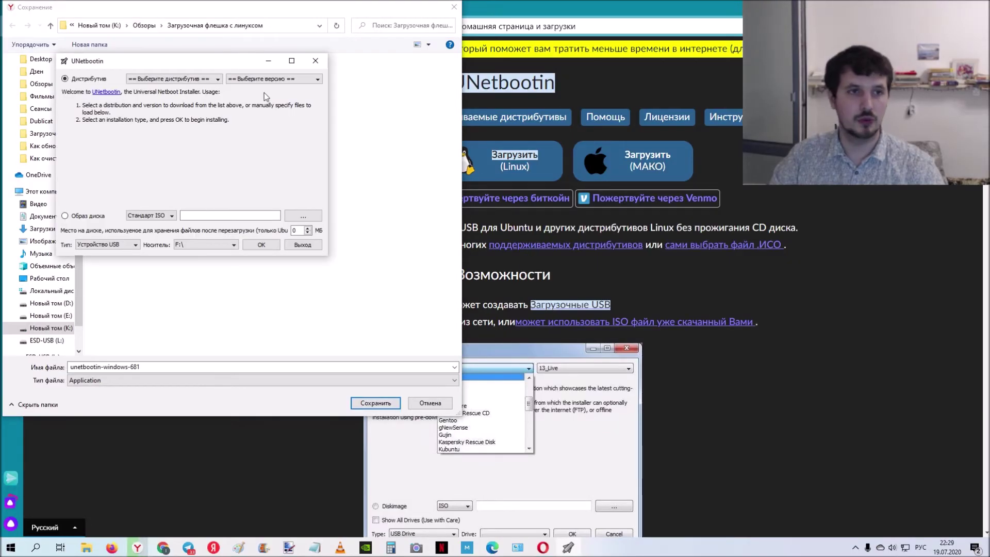
Check the target drives listed in the restarted UNetbootin and dismiss the browser's save dialog.
drag(188, 67, 576, 126)
click(599, 303)
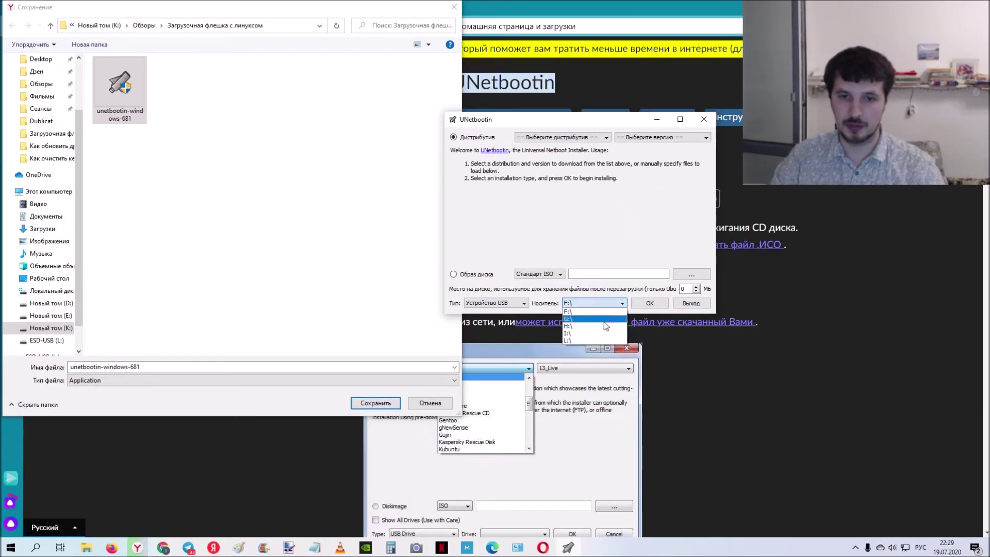
click(454, 7)
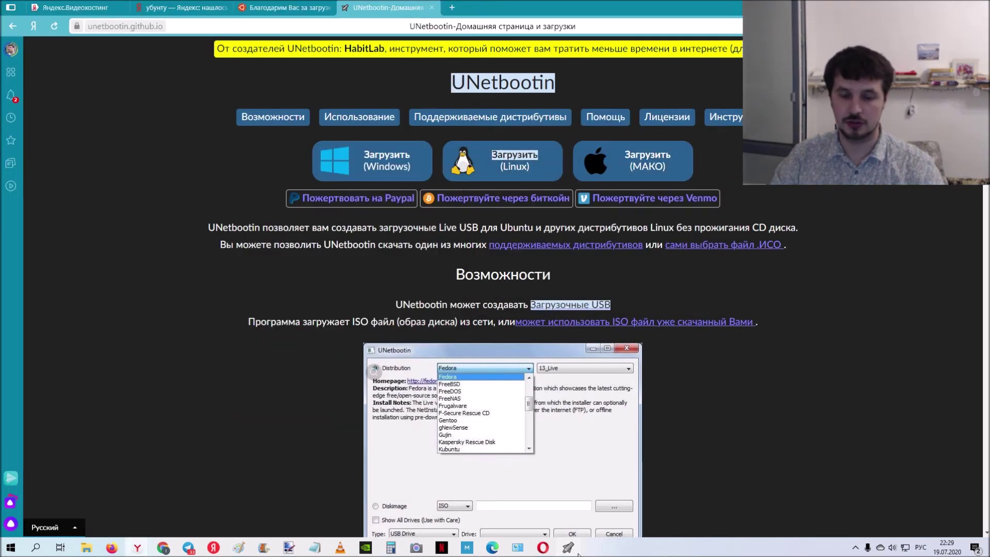
Return to UNetbootin and load linuxfx10.3.1-wx-lts from drive D: as the disk image.
click(576, 552)
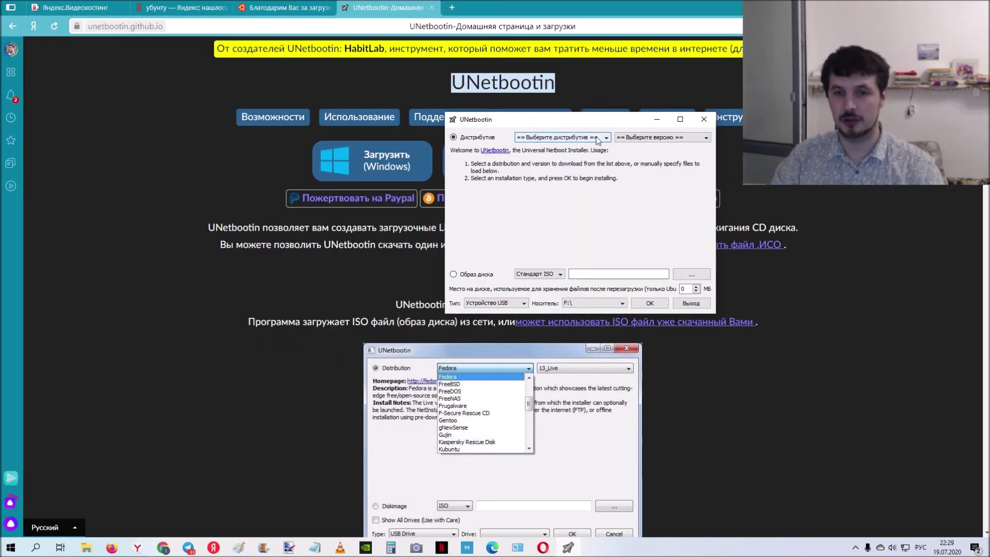
drag(611, 125, 579, 153)
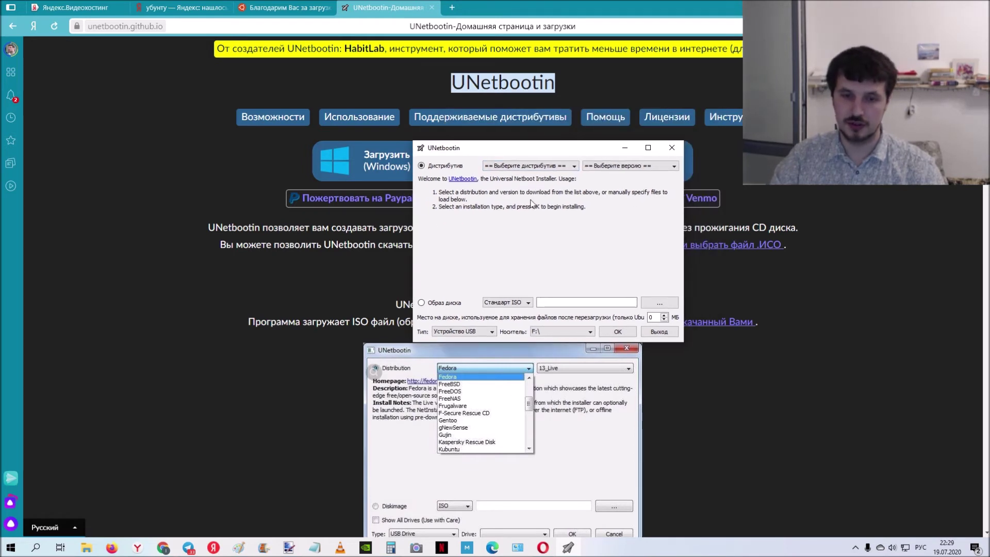
click(661, 302)
scroll(567, 341, down, 1)
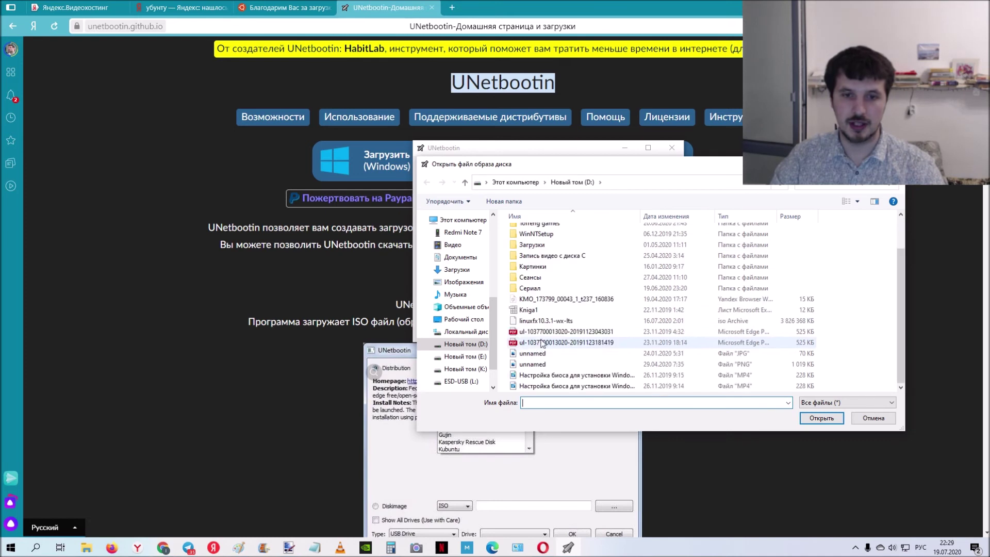
double_click(547, 320)
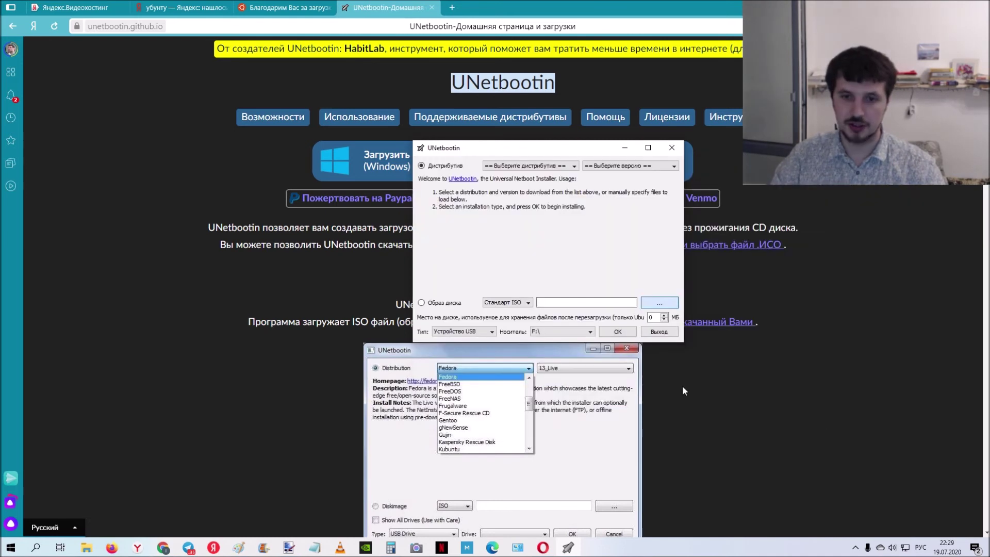
Set the target drive to L:\ and start writing the image to the USB flash drive.
click(591, 332)
click(562, 368)
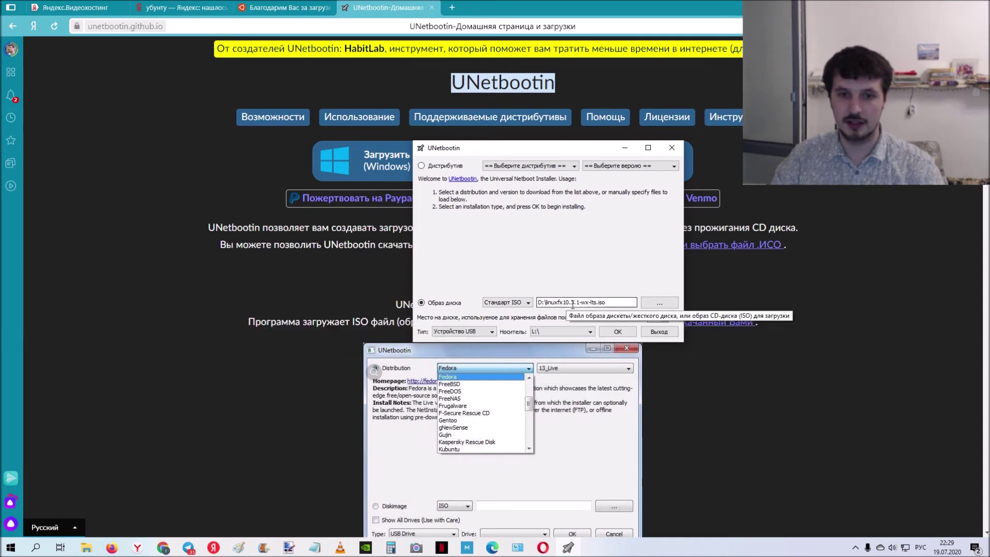
click(621, 332)
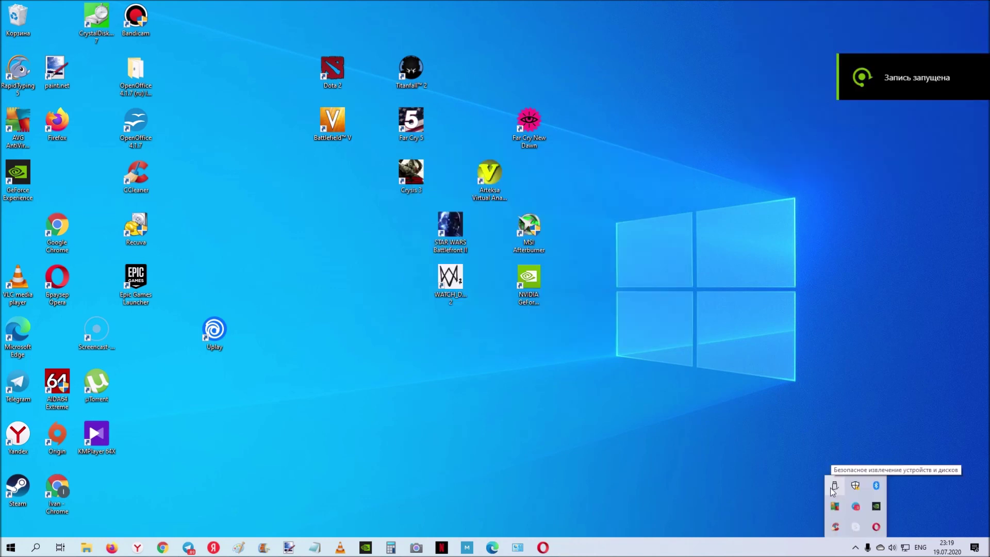
Safely eject the Cruzer Force flash drive (L:) from Windows.
click(835, 488)
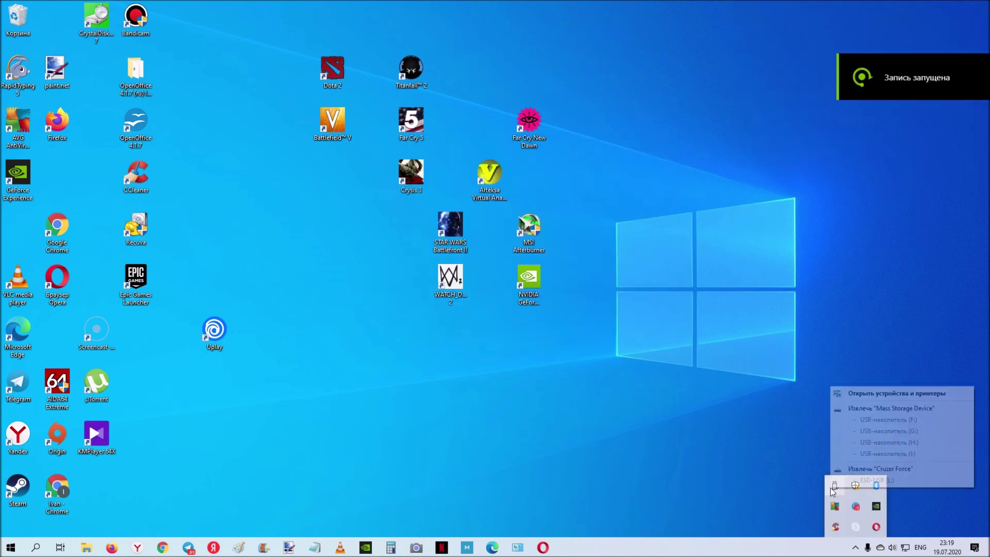
click(854, 472)
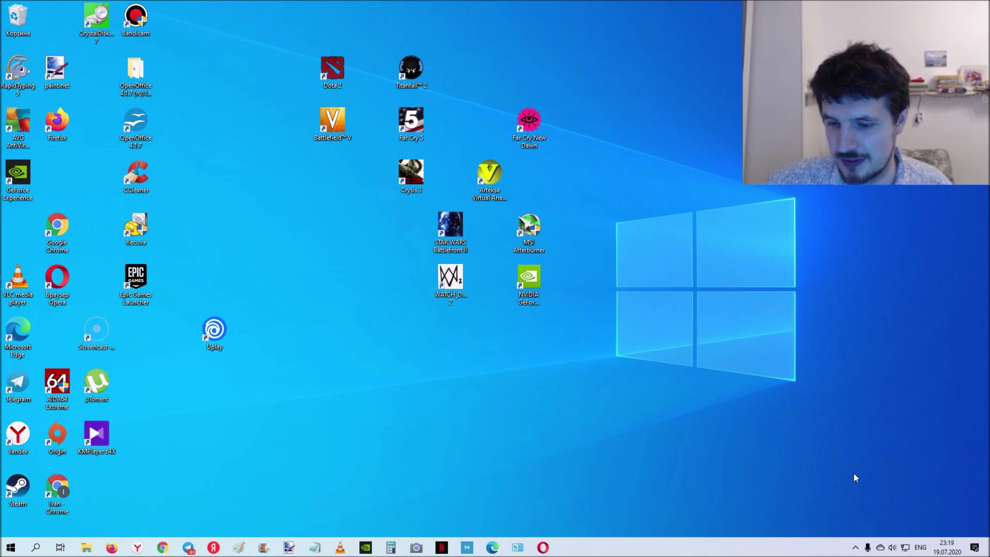